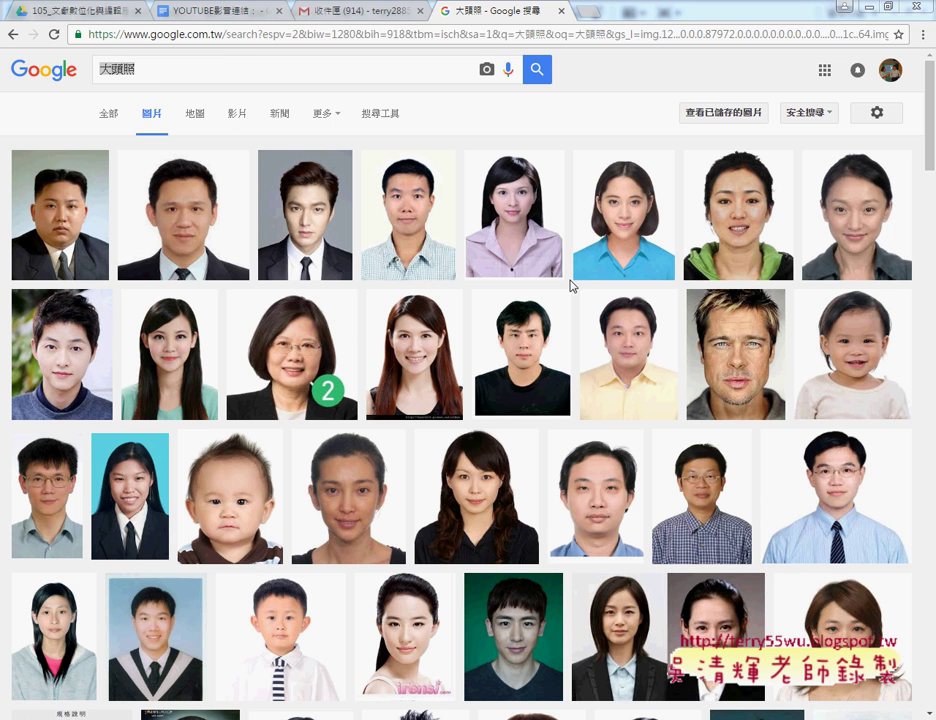
# Scroll the 大頭照 image results, open the baby headshot preview, and bring up its context menu.
pyautogui.click(651, 83)
pyautogui.scroll(-4, 627, 268)
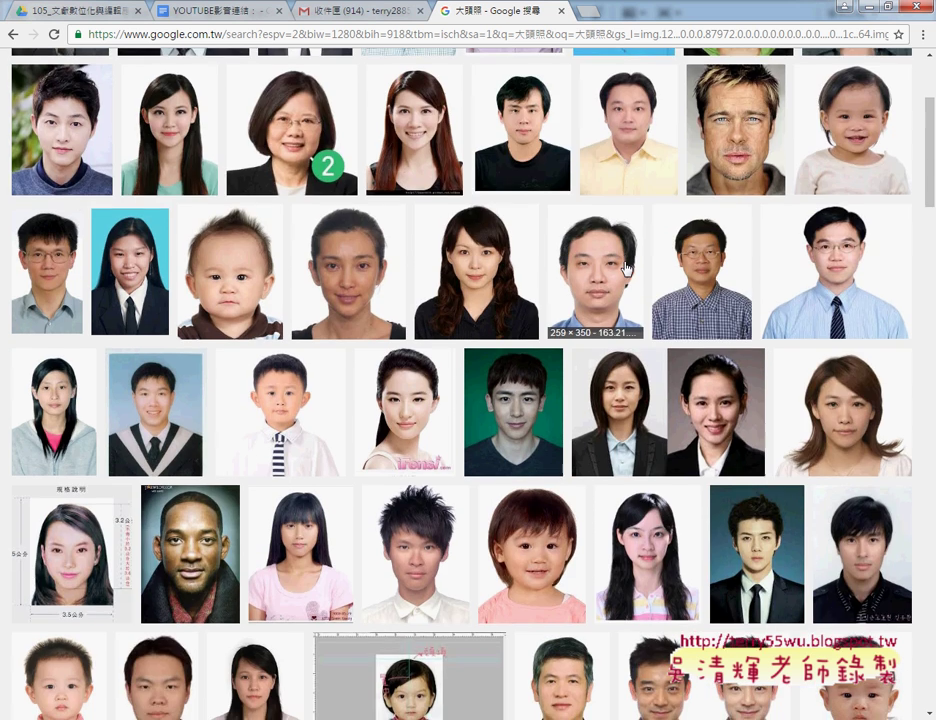
pyautogui.scroll(-4, 627, 268)
pyautogui.scroll(-4, 627, 268)
pyautogui.scroll(-3, 627, 268)
pyautogui.scroll(-1, 627, 268)
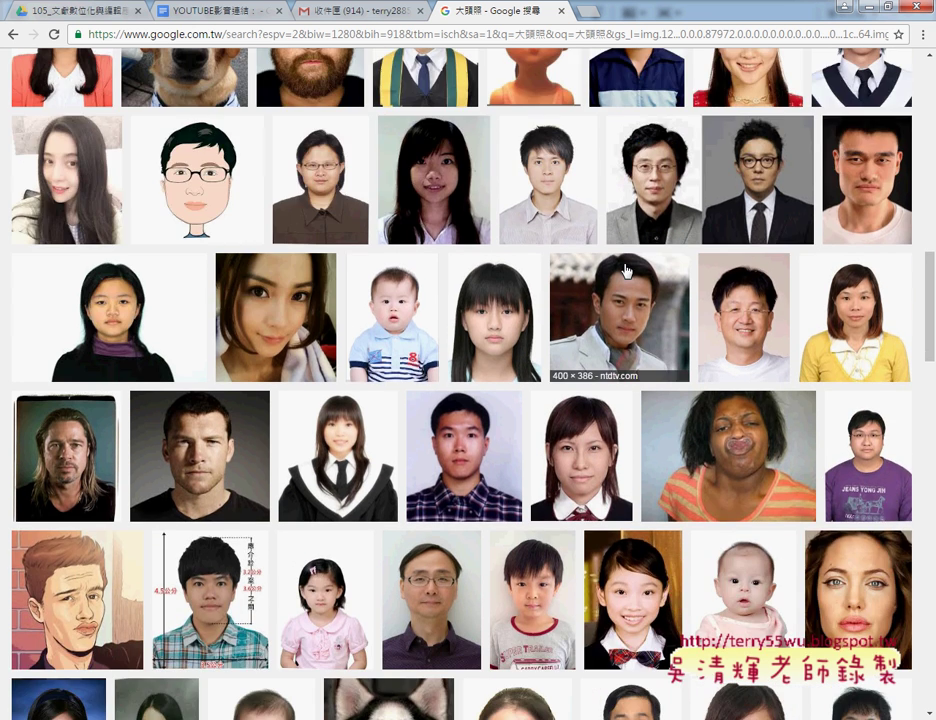
pyautogui.scroll(-4, 476, 363)
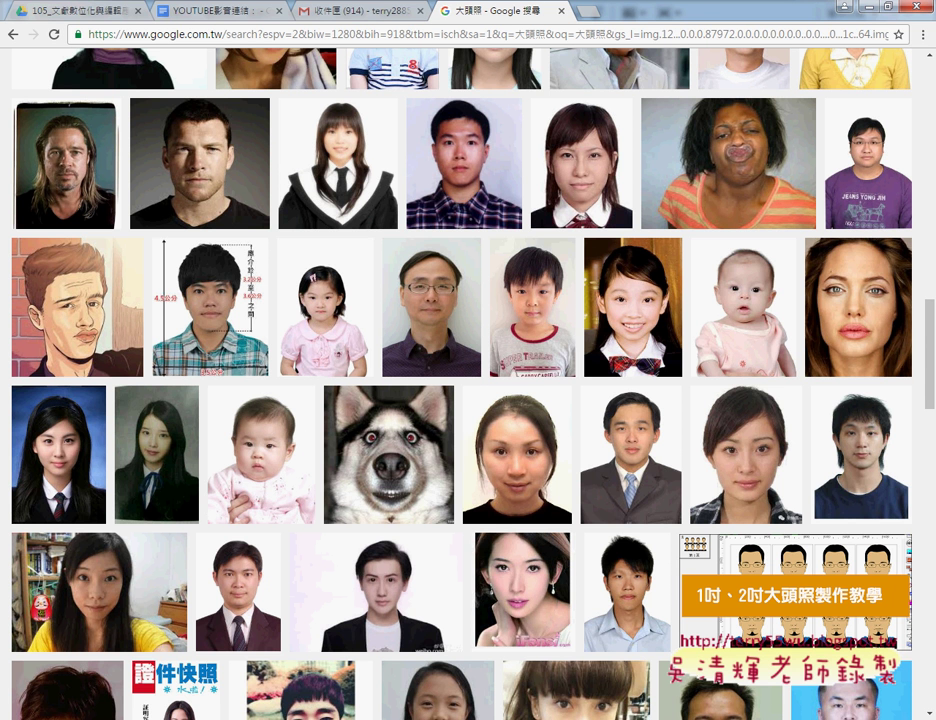
pyautogui.click(310, 450)
pyautogui.rightClick(390, 383)
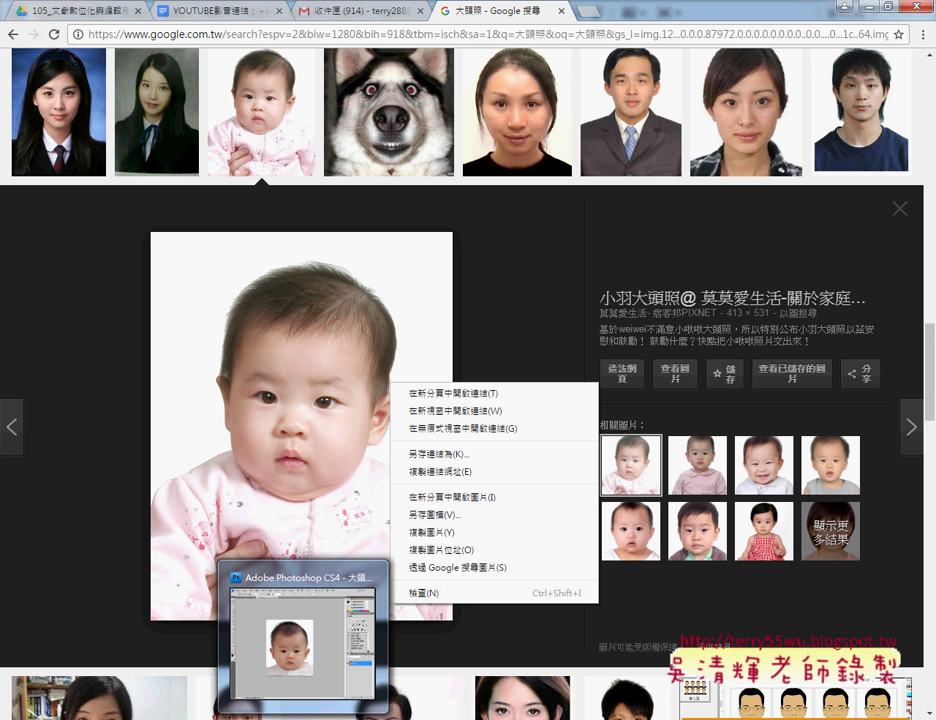
# Switch to Photoshop and bring up the 2100×1500 大頭照.psd sheet of 15 headshots.
pyautogui.click(313, 627)
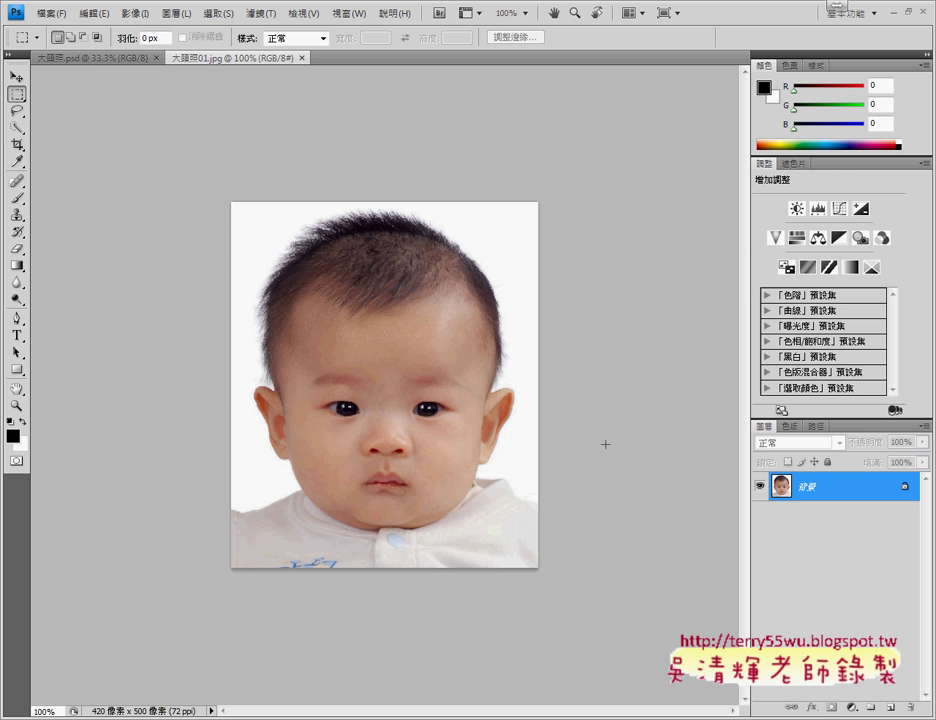
pyautogui.click(92, 59)
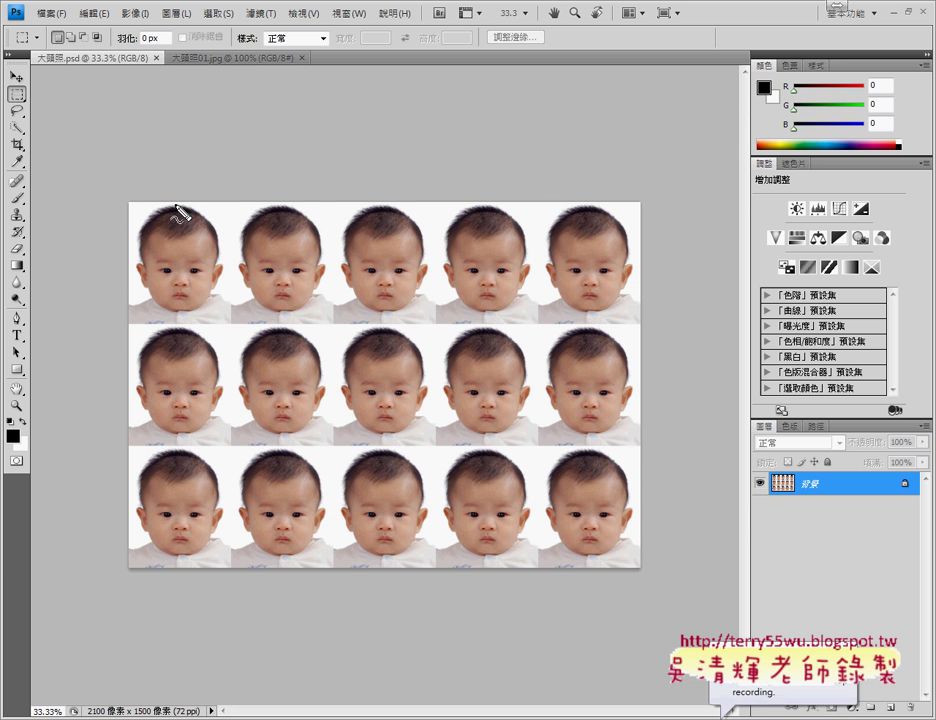
pyautogui.moveTo(127, 201); pyautogui.dragTo(96, 216)
pyautogui.moveTo(102, 541); pyautogui.dragTo(128, 570)
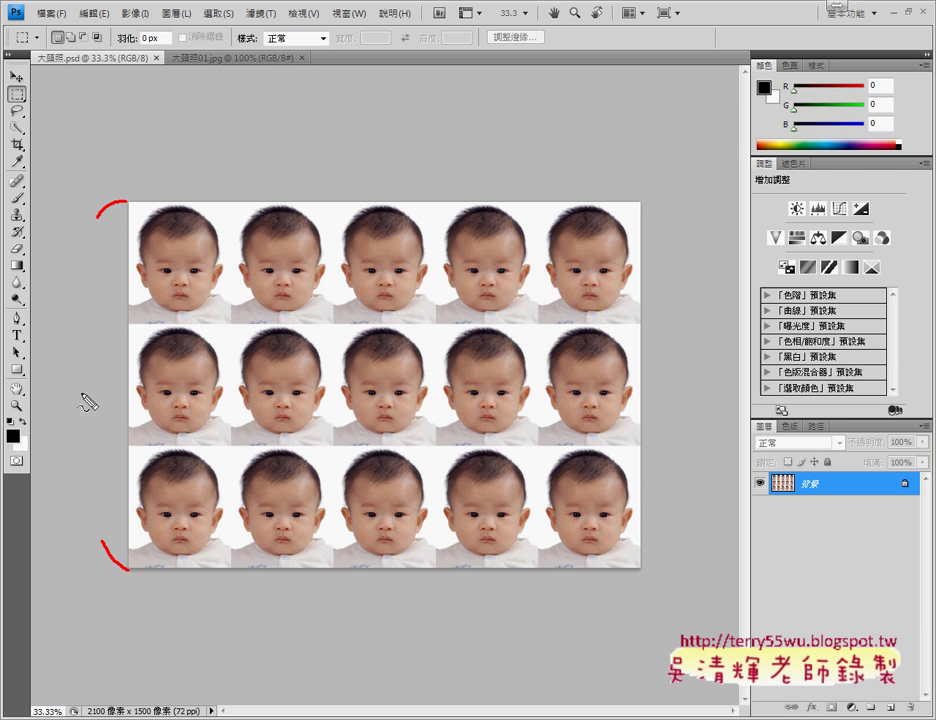
pyautogui.moveTo(70, 357); pyautogui.dragTo(74, 408)
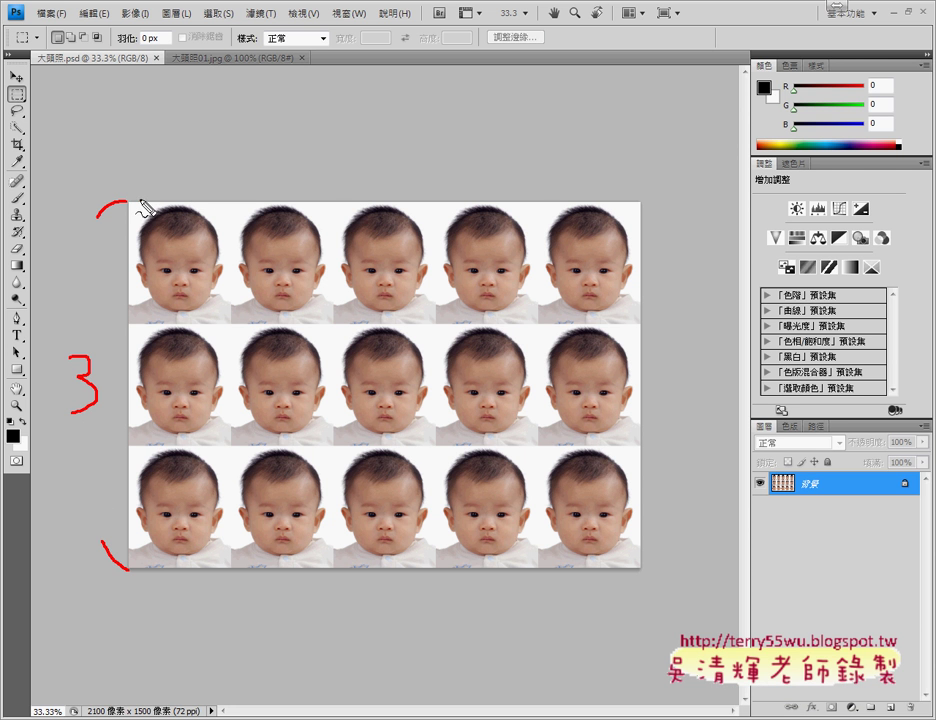
pyautogui.moveTo(139, 200); pyautogui.dragTo(176, 178)
pyautogui.moveTo(623, 183); pyautogui.dragTo(658, 211)
pyautogui.moveTo(390, 122)
pyautogui.mouseDown()
pyautogui.moveTo(385, 160)
pyautogui.moveTo(420, 122)
pyautogui.mouseUp()
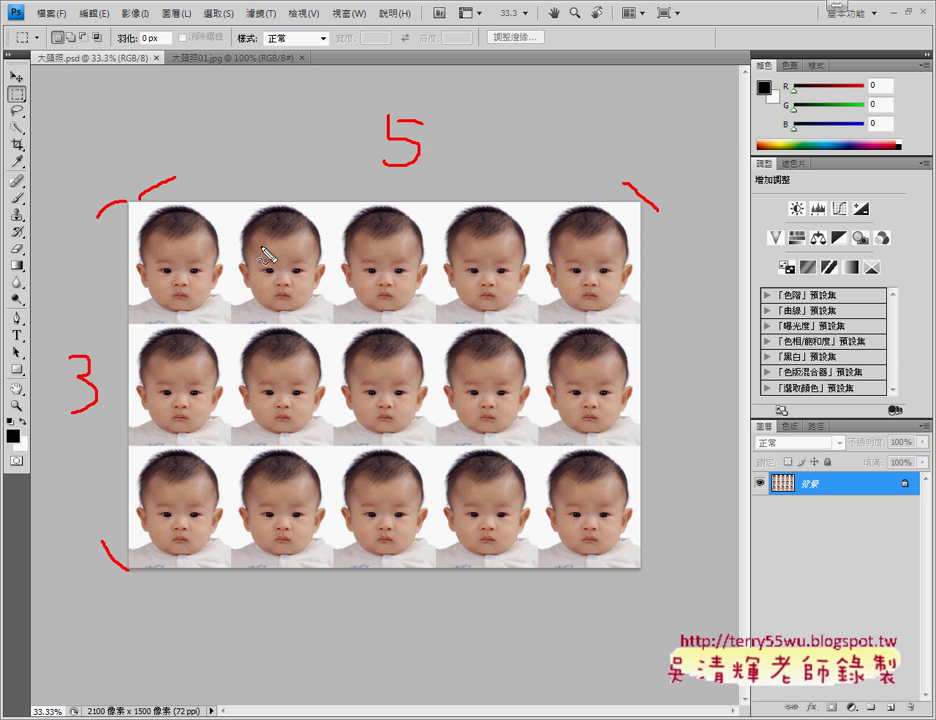
pyautogui.moveTo(123, 326); pyautogui.dragTo(140, 327)
pyautogui.moveTo(123, 451); pyautogui.dragTo(141, 450)
pyautogui.moveTo(240, 187); pyautogui.dragTo(239, 205)
pyautogui.moveTo(328, 185); pyautogui.dragTo(328, 203)
pyautogui.moveTo(441, 181); pyautogui.dragTo(445, 216)
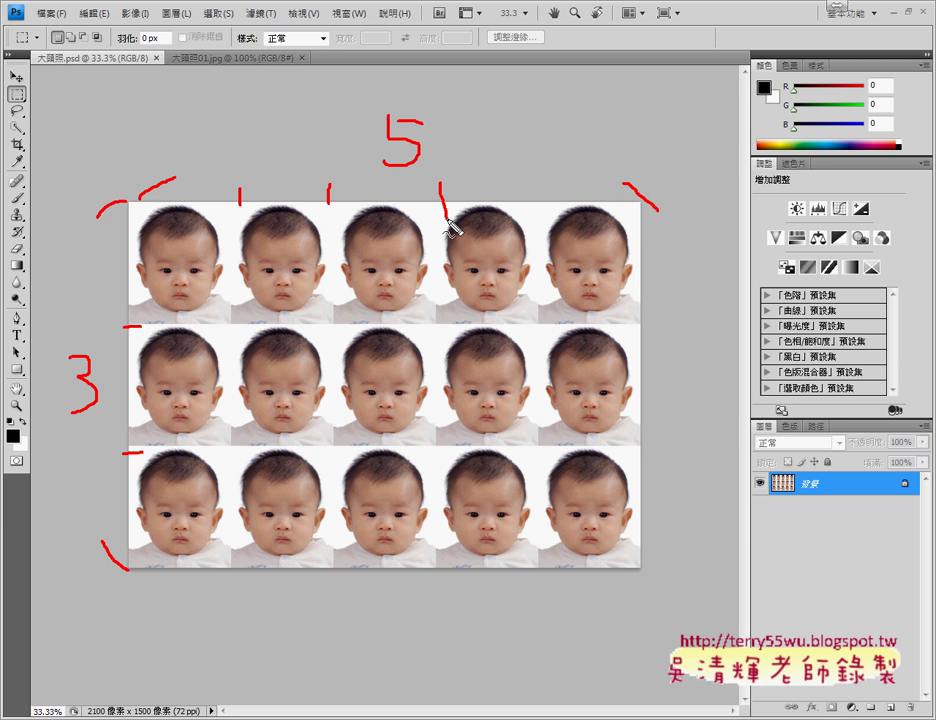
pyautogui.moveTo(538, 182); pyautogui.dragTo(535, 212)
pyautogui.moveTo(97, 82)
pyautogui.mouseDown()
pyautogui.moveTo(96, 120)
pyautogui.moveTo(129, 112)
pyautogui.mouseUp()
pyautogui.moveTo(128, 68)
pyautogui.mouseDown()
pyautogui.moveTo(127, 94)
pyautogui.moveTo(153, 92)
pyautogui.mouseUp()
pyautogui.moveTo(212, 62)
pyautogui.mouseDown()
pyautogui.moveTo(205, 104)
pyautogui.moveTo(222, 140)
pyautogui.mouseUp()
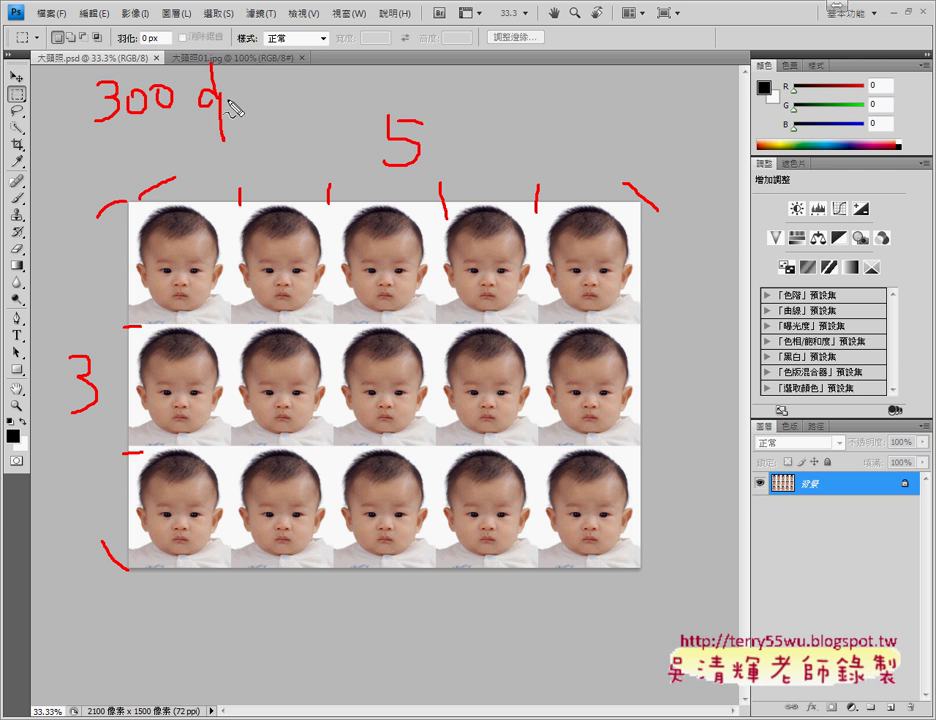
pyautogui.moveTo(223, 95)
pyautogui.mouseDown()
pyautogui.moveTo(224, 110)
pyautogui.moveTo(241, 111)
pyautogui.moveTo(199, 117)
pyautogui.moveTo(238, 124)
pyautogui.mouseUp()
pyautogui.click(244, 88)
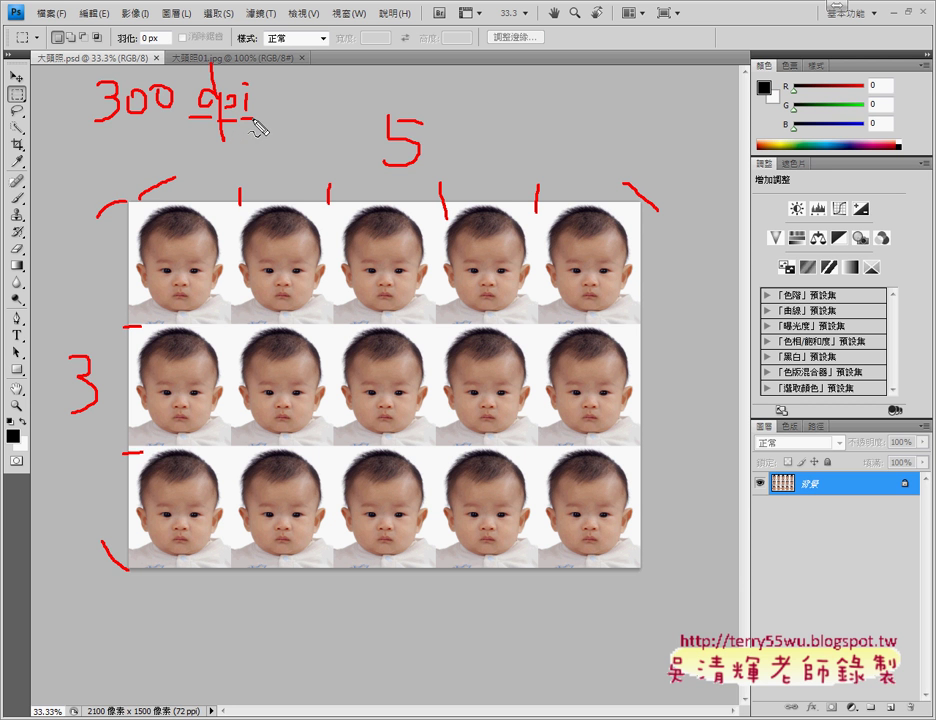
pyautogui.moveTo(190, 129); pyautogui.dragTo(257, 128)
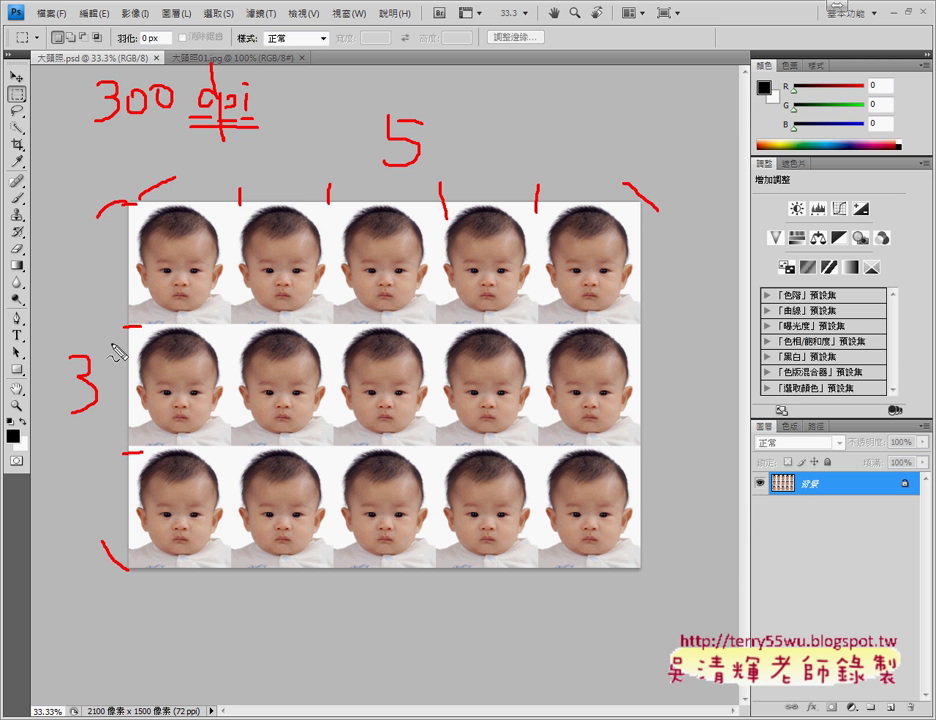
pyautogui.moveTo(72, 412)
pyautogui.mouseDown()
pyautogui.moveTo(98, 410)
pyautogui.moveTo(96, 424)
pyautogui.mouseUp()
pyautogui.moveTo(384, 169)
pyautogui.mouseDown()
pyautogui.moveTo(420, 167)
pyautogui.moveTo(416, 179)
pyautogui.mouseUp()
pyautogui.moveTo(134, 350)
pyautogui.mouseDown()
pyautogui.moveTo(104, 386)
pyautogui.moveTo(134, 384)
pyautogui.moveTo(140, 398)
pyautogui.mouseUp()
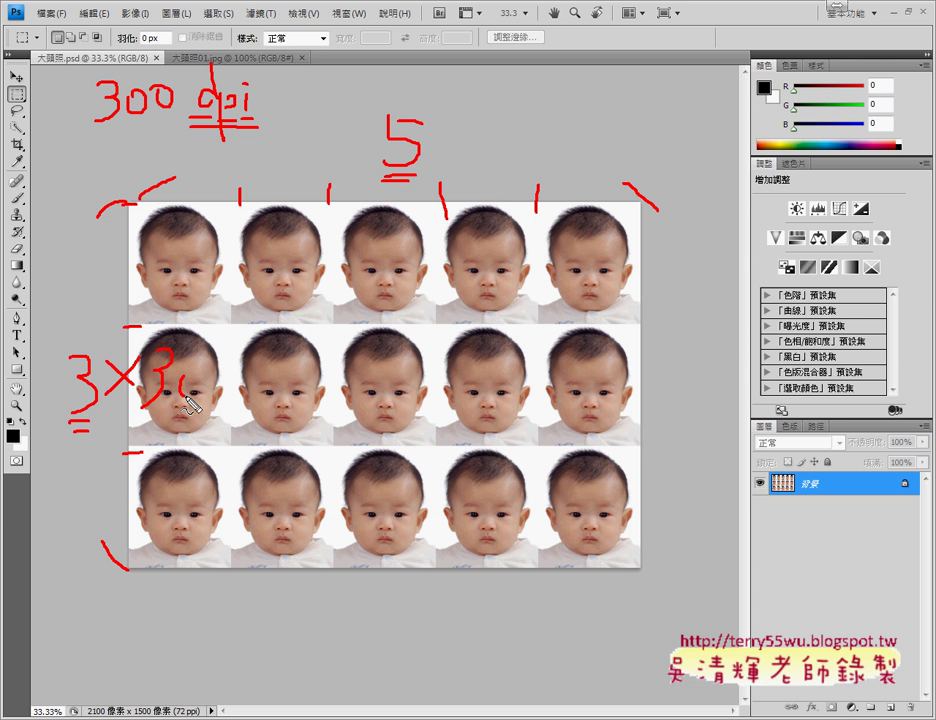
pyautogui.moveTo(190, 375); pyautogui.dragTo(211, 378)
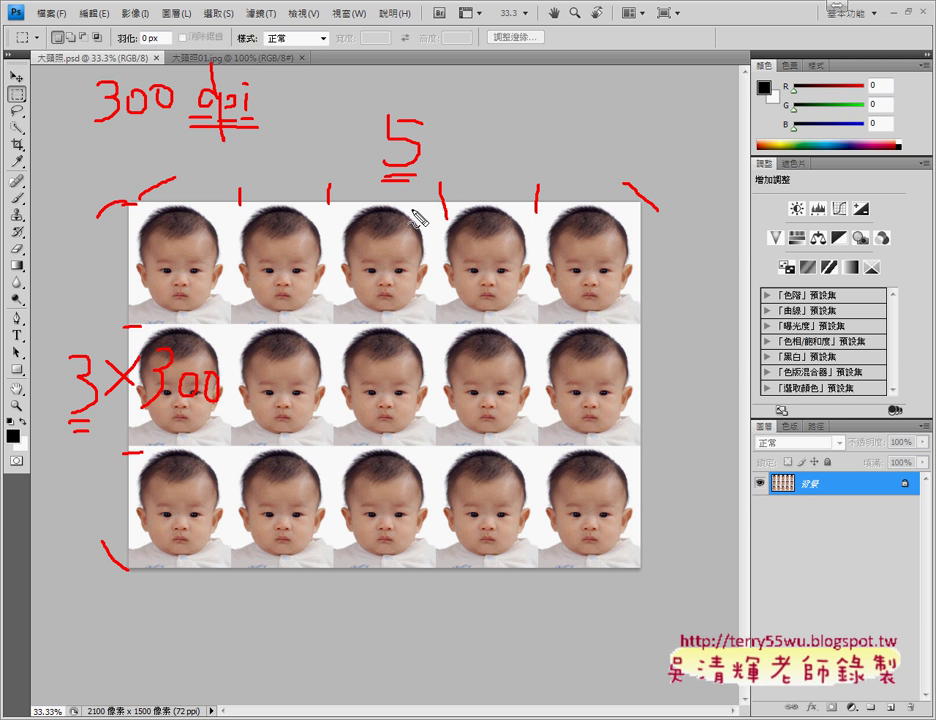
pyautogui.moveTo(467, 127)
pyautogui.mouseDown()
pyautogui.moveTo(450, 149)
pyautogui.moveTo(481, 161)
pyautogui.moveTo(505, 125)
pyautogui.moveTo(490, 163)
pyautogui.mouseUp()
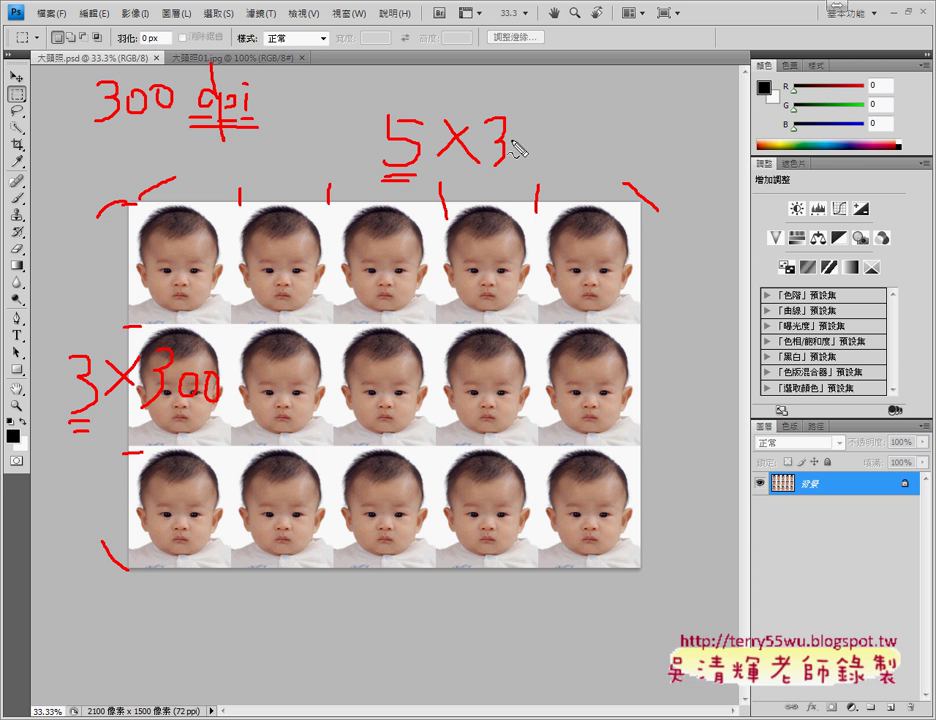
pyautogui.moveTo(535, 135)
pyautogui.mouseDown()
pyautogui.moveTo(564, 162)
pyautogui.moveTo(570, 140)
pyautogui.mouseUp()
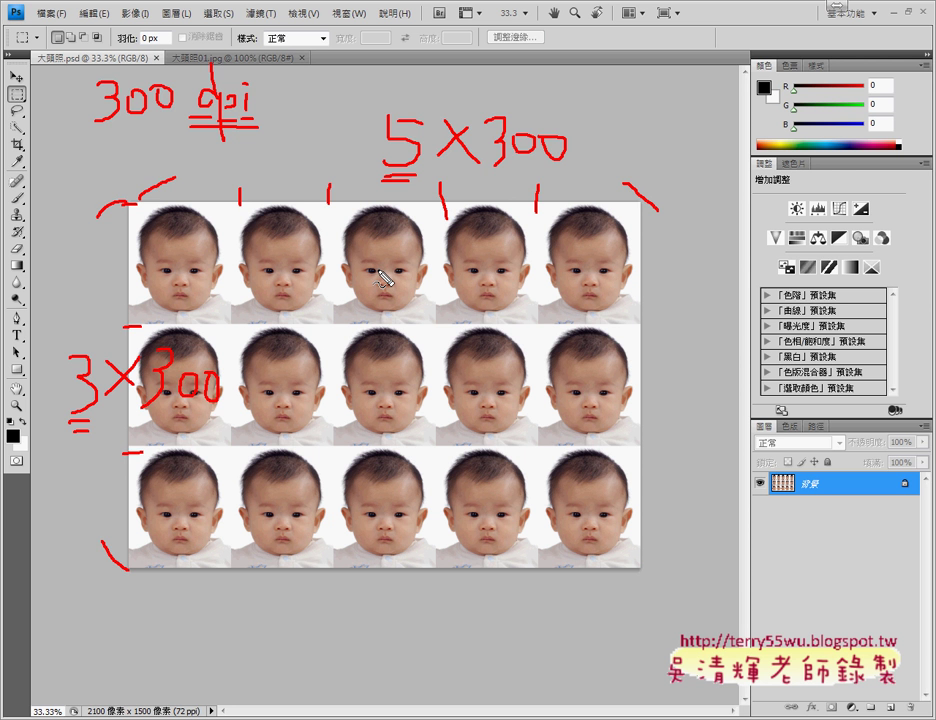
pyautogui.press('Escape')
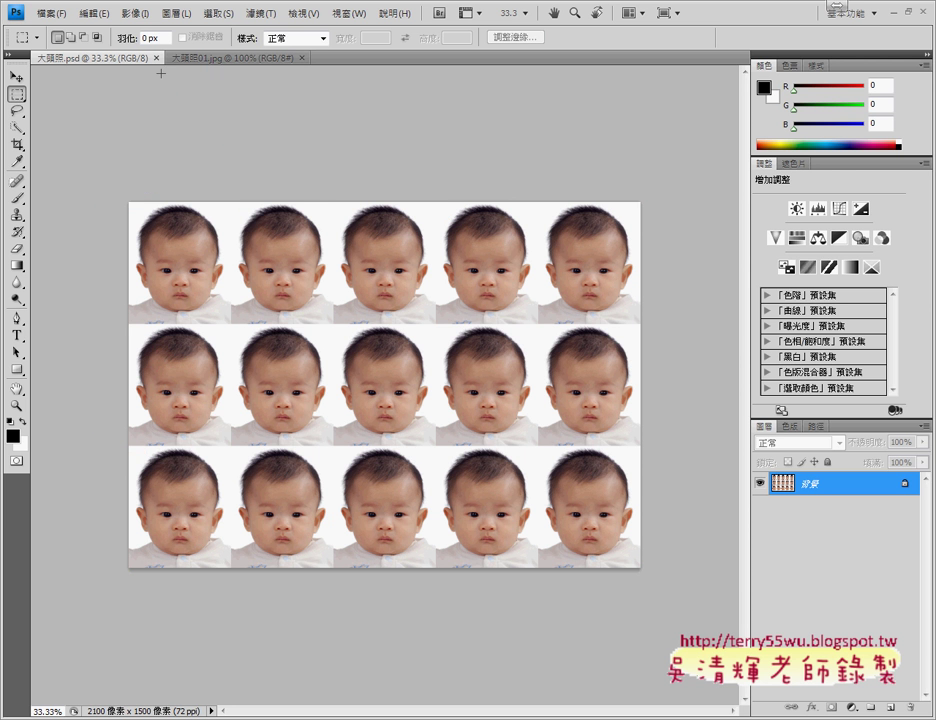
# Create a new document named 大頭照3X5, 1500 pixels wide by 900 pixels high.
pyautogui.click(52, 13)
pyautogui.click(68, 33)
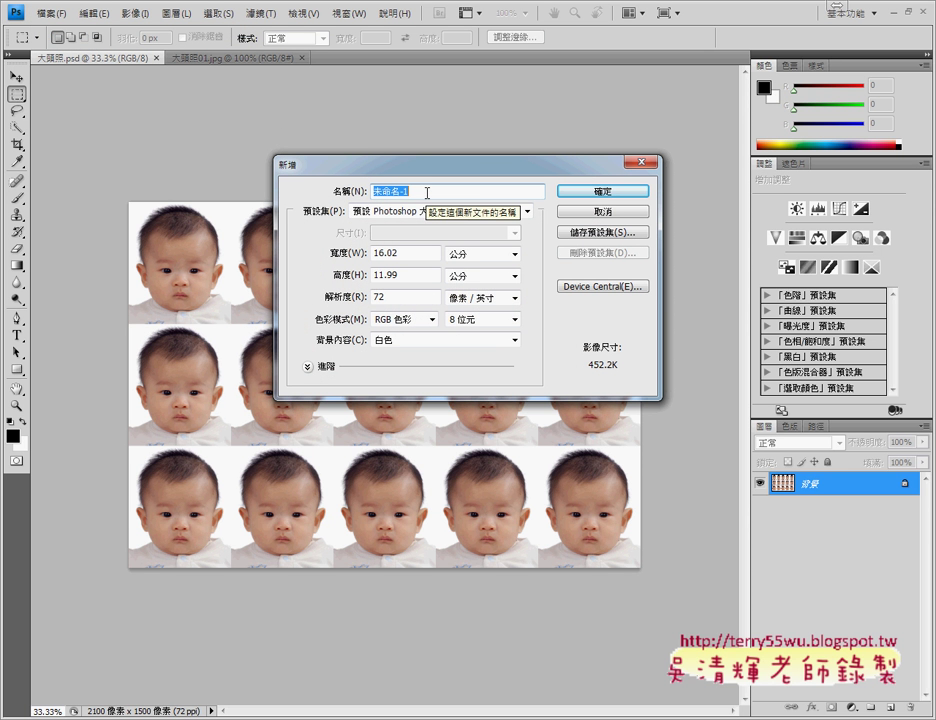
pyautogui.write('大頭')
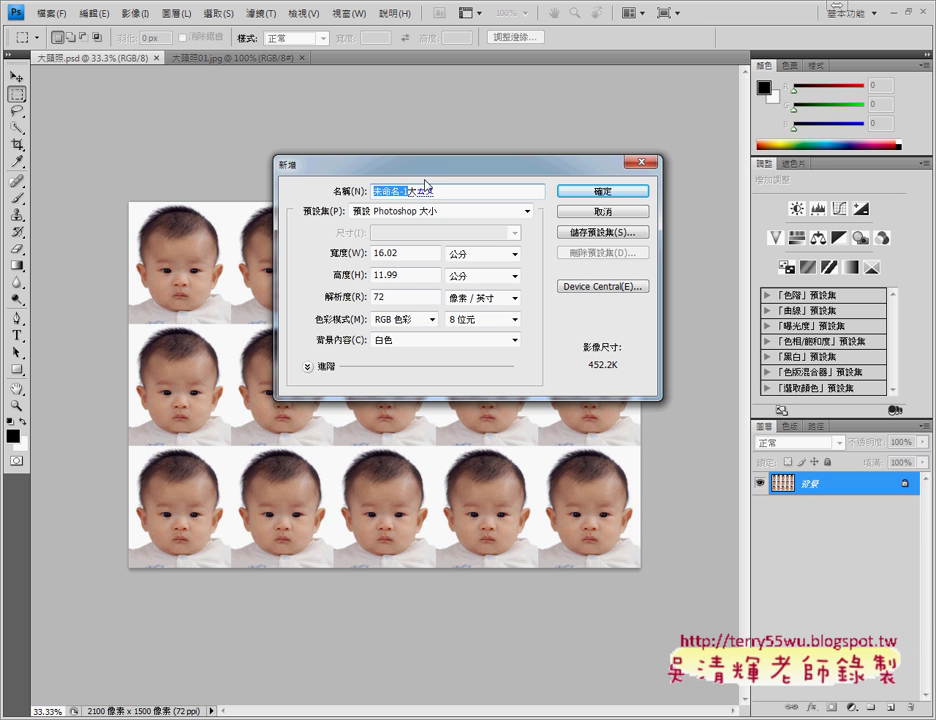
pyautogui.write('照')
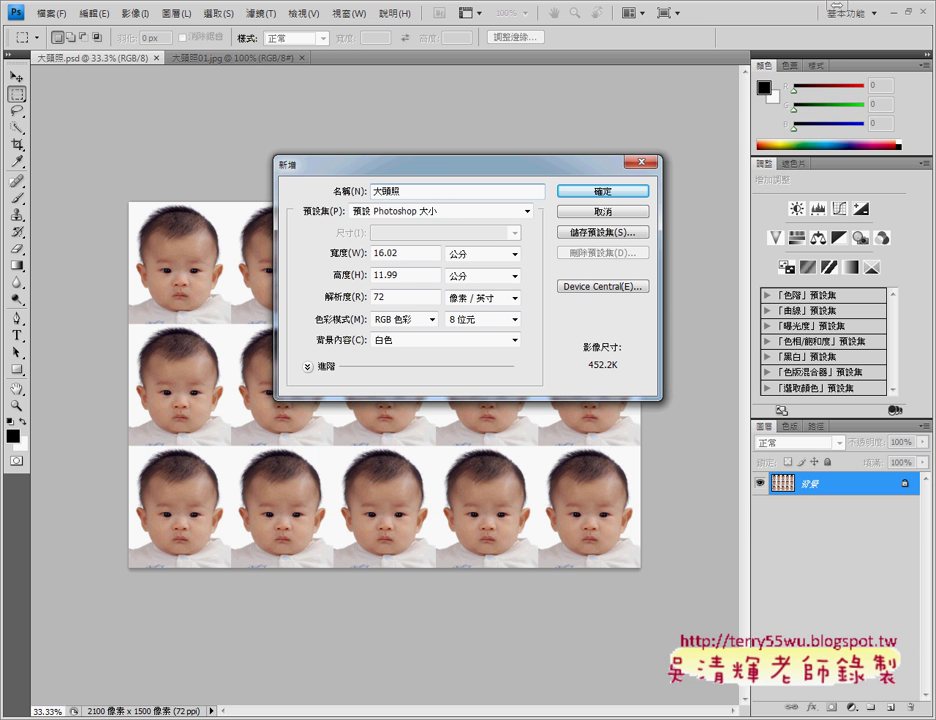
pyautogui.write('3X5')
pyautogui.doubleClick(418, 258)
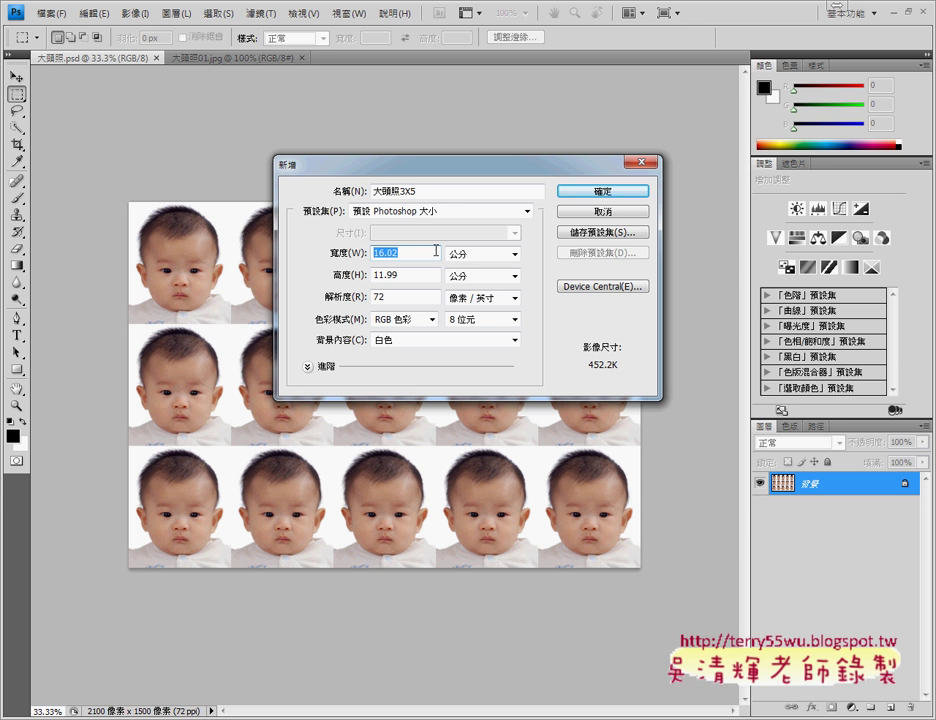
pyautogui.write('15')
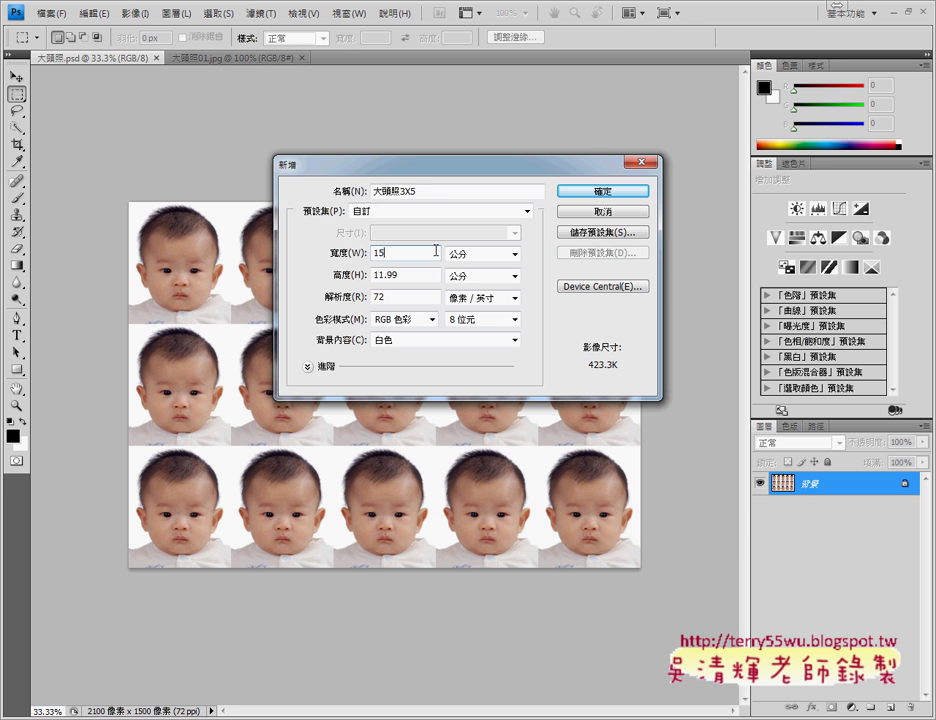
pyautogui.write('00')
pyautogui.click(467, 255)
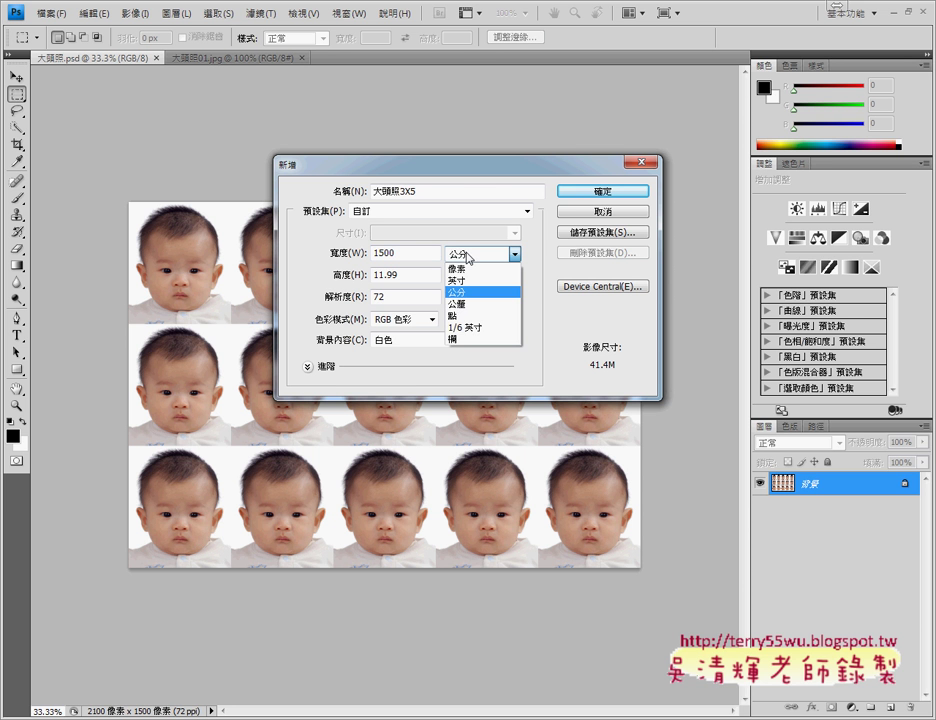
pyautogui.click(473, 273)
pyautogui.doubleClick(432, 274)
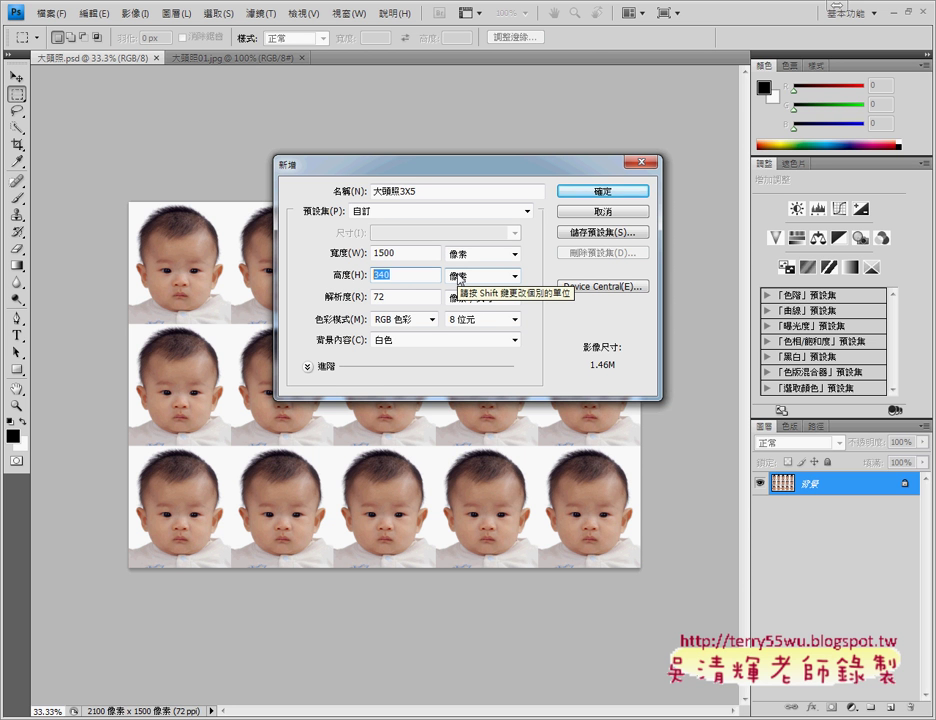
pyautogui.write('900')
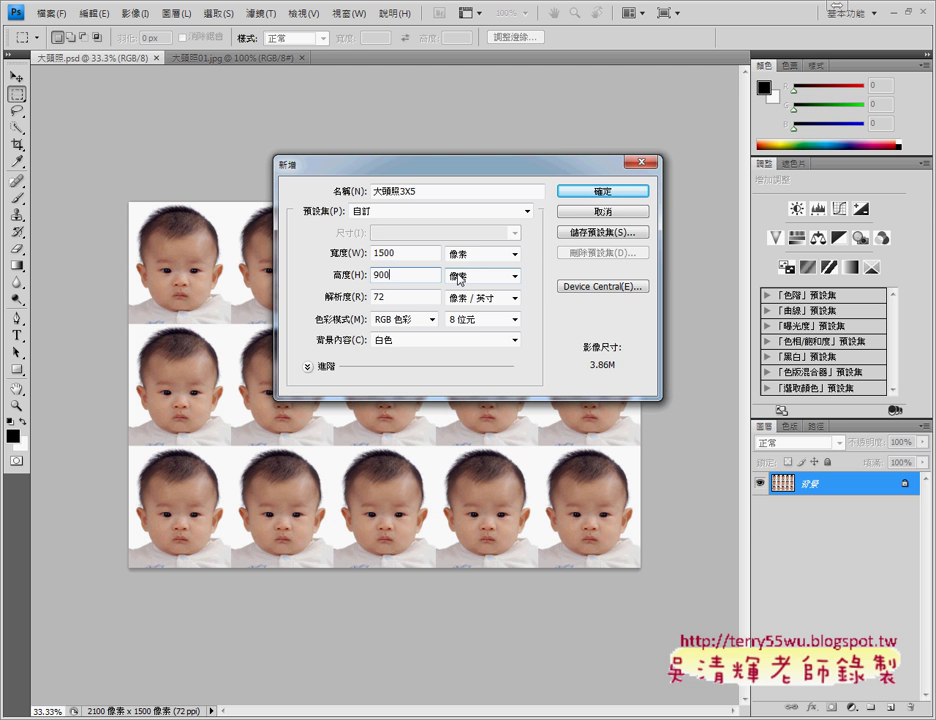
pyautogui.click(576, 190)
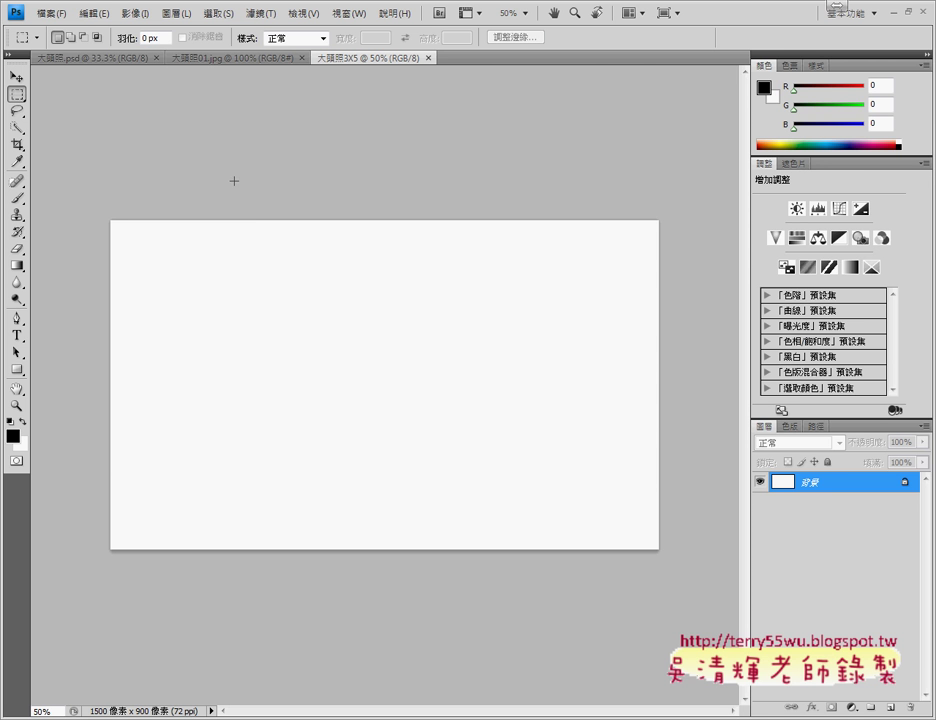
pyautogui.click(50, 13)
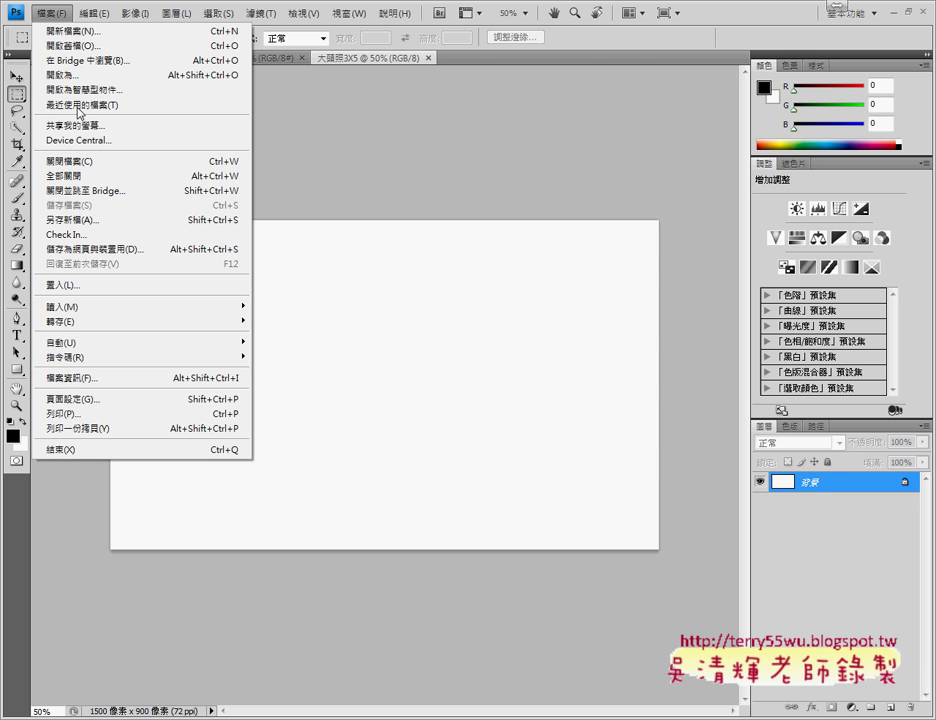
pyautogui.click(98, 222)
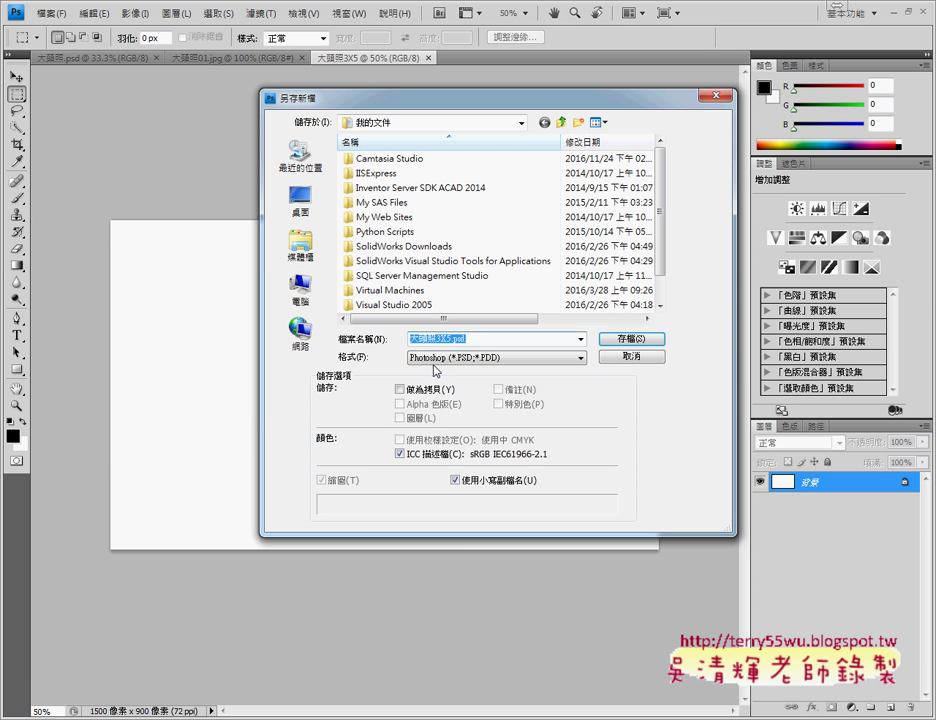
pyautogui.click(474, 361)
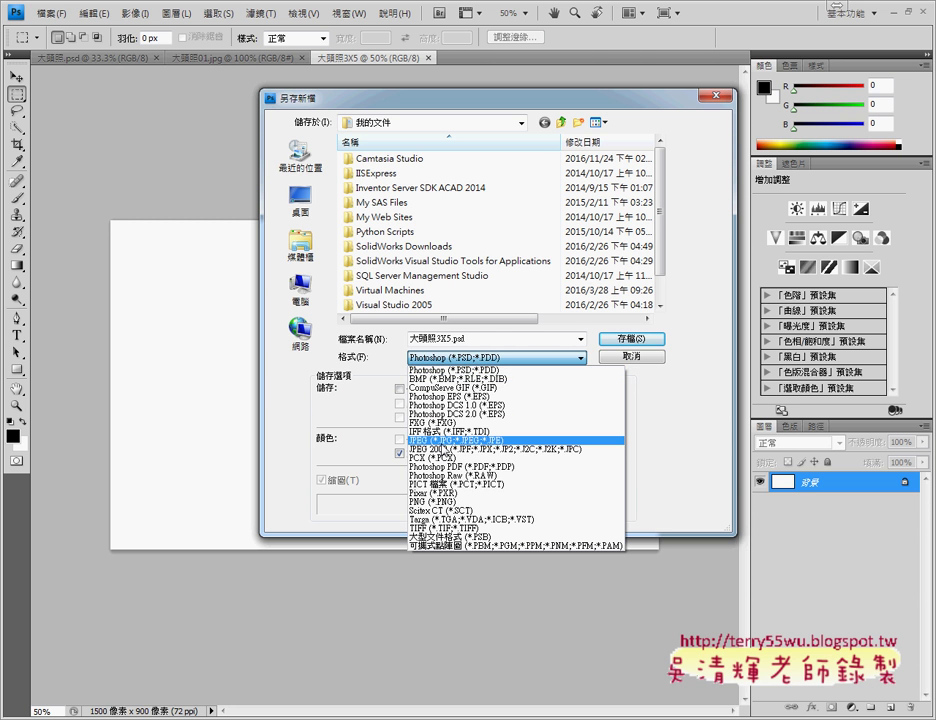
pyautogui.click(443, 440)
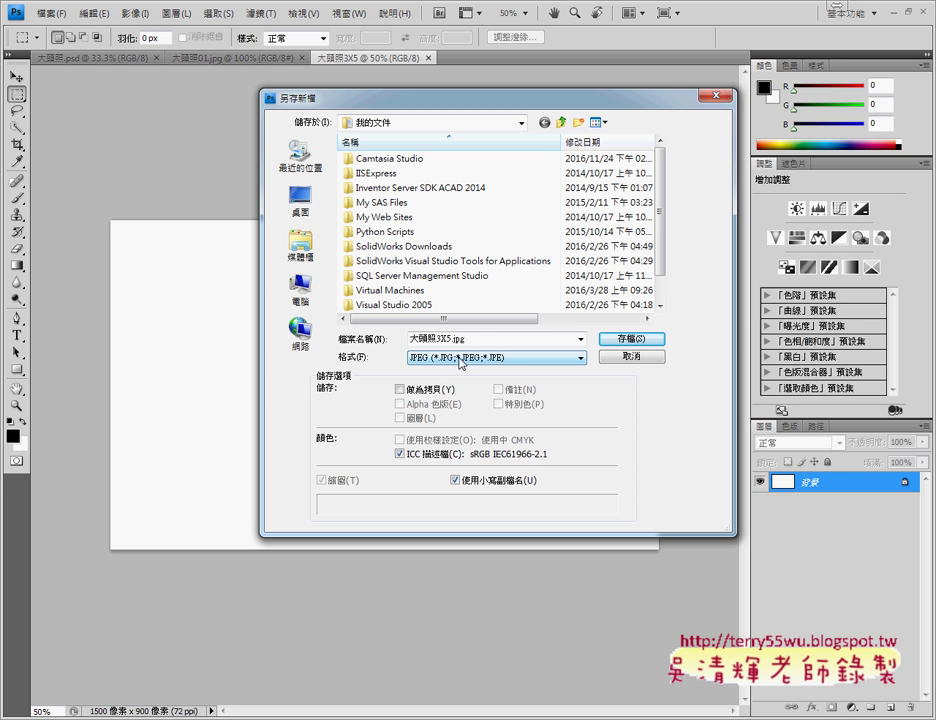
pyautogui.click(622, 358)
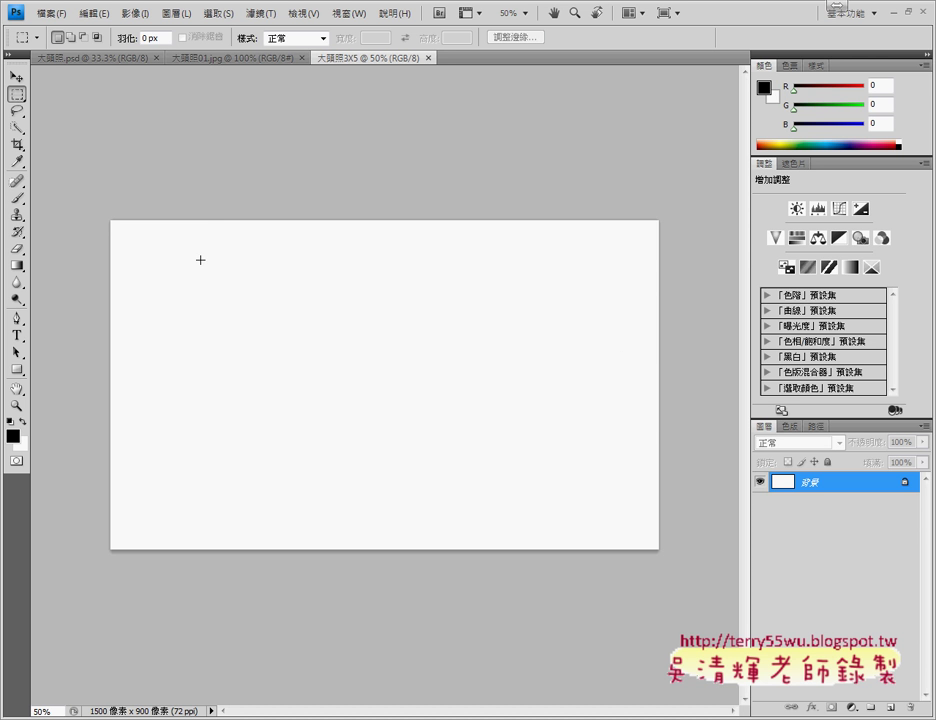
pyautogui.click(226, 60)
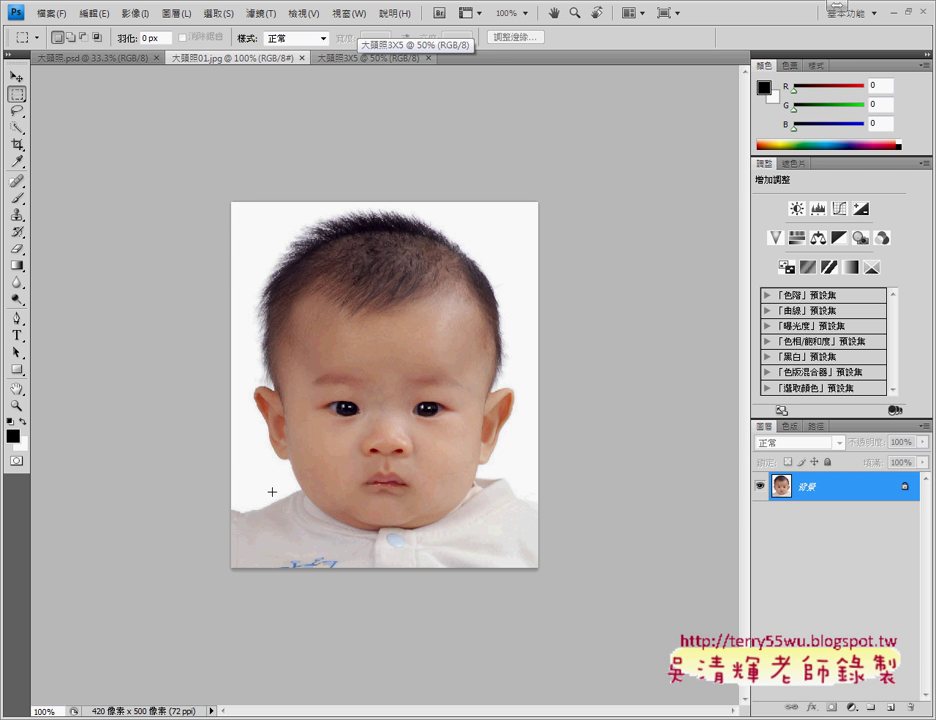
pyautogui.click(360, 63)
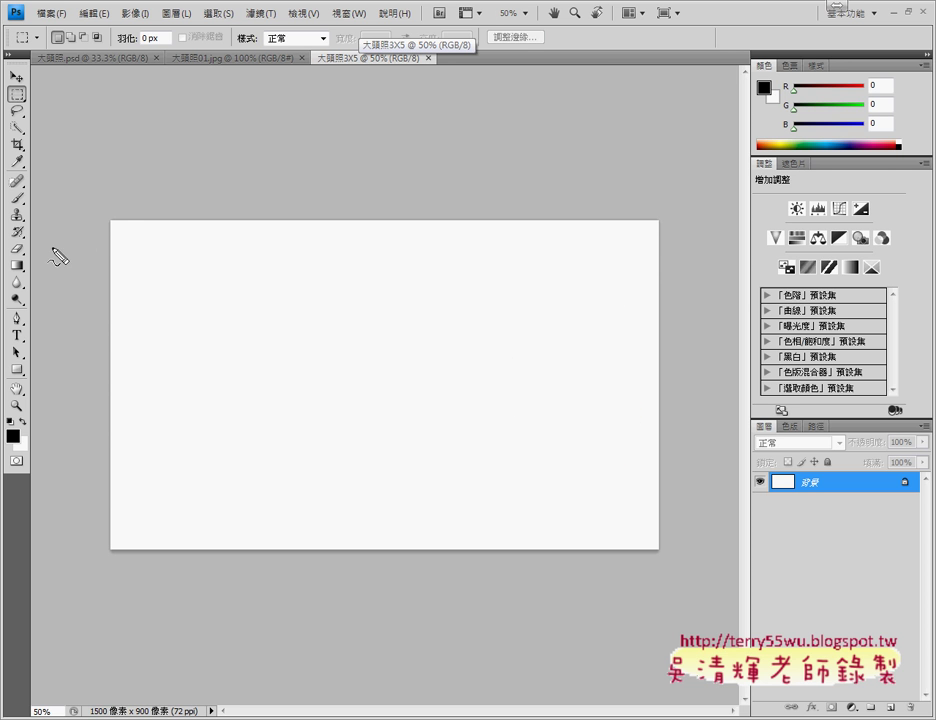
pyautogui.moveTo(90, 224); pyautogui.dragTo(127, 226)
pyautogui.moveTo(95, 552); pyautogui.dragTo(123, 551)
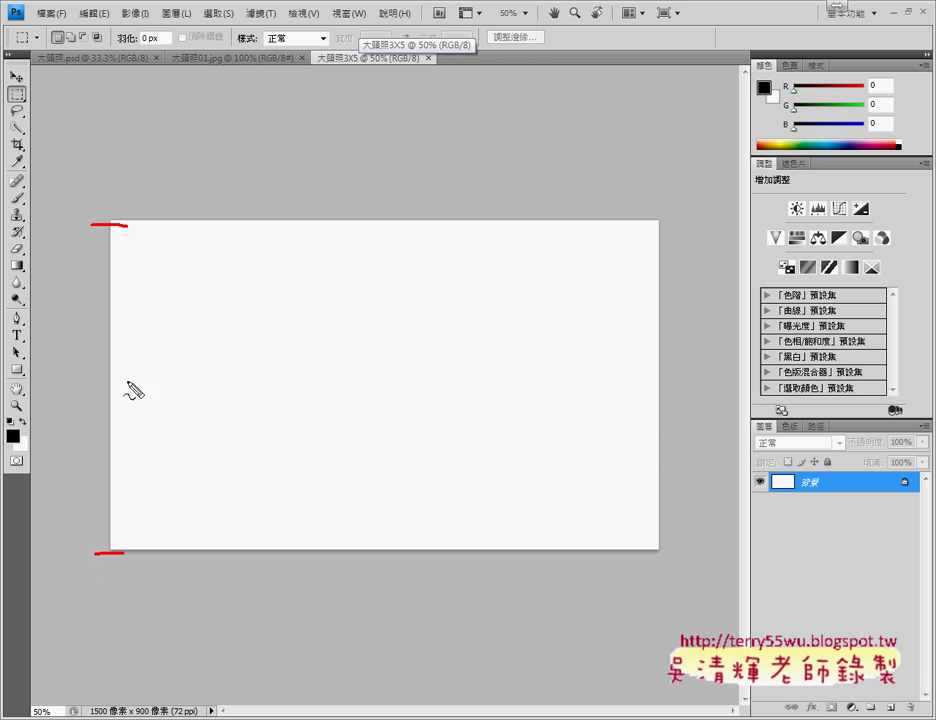
pyautogui.moveTo(104, 348); pyautogui.dragTo(123, 348)
pyautogui.moveTo(103, 465); pyautogui.dragTo(133, 465)
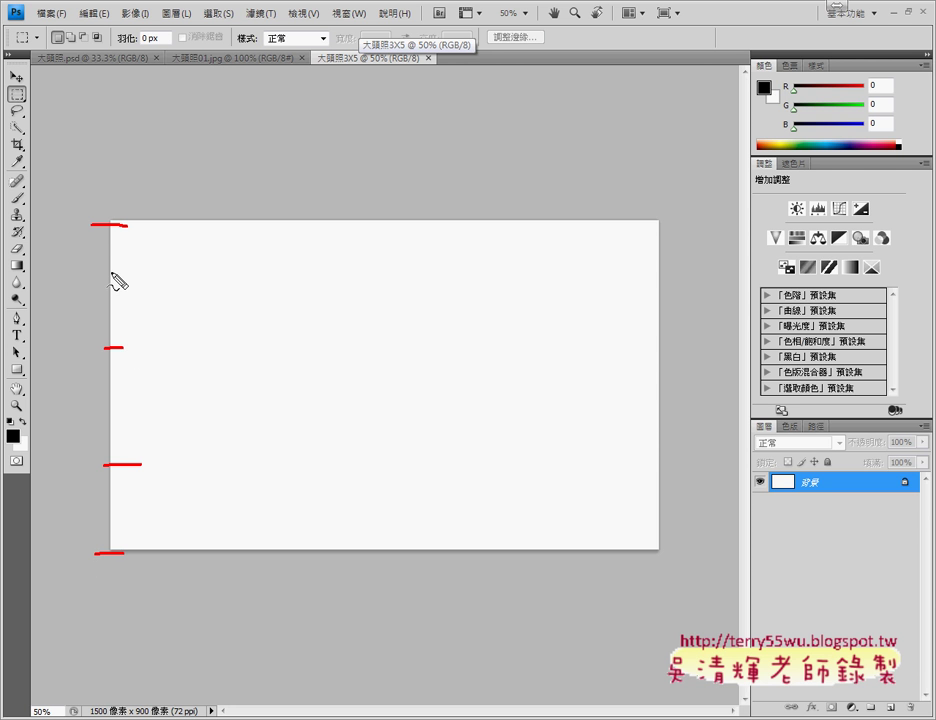
pyautogui.moveTo(114, 270)
pyautogui.mouseDown()
pyautogui.moveTo(116, 307)
pyautogui.moveTo(170, 310)
pyautogui.mouseUp()
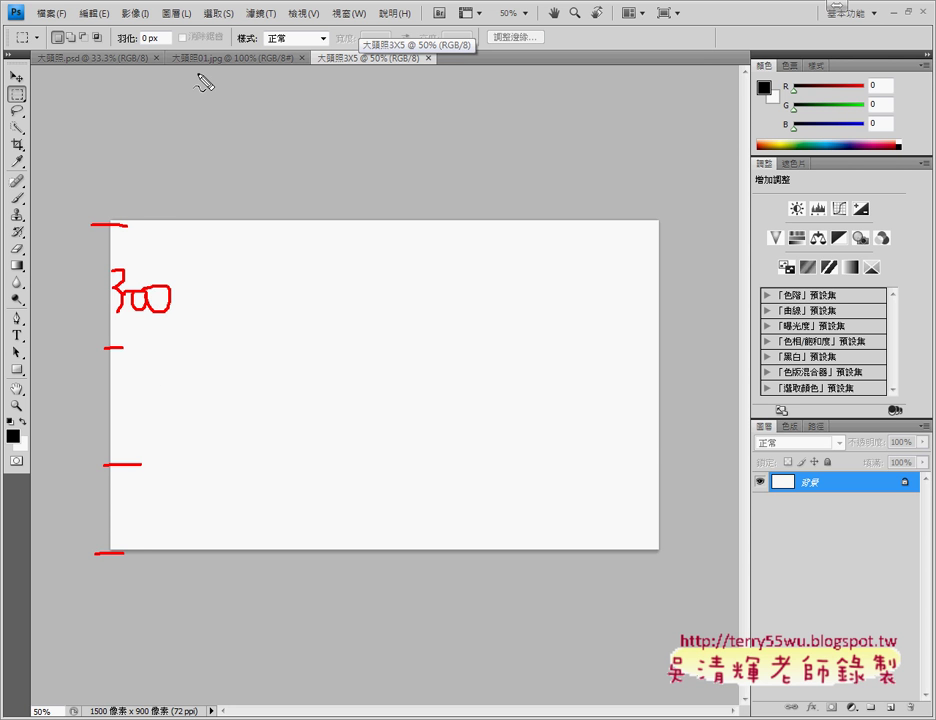
pyautogui.press('Escape')
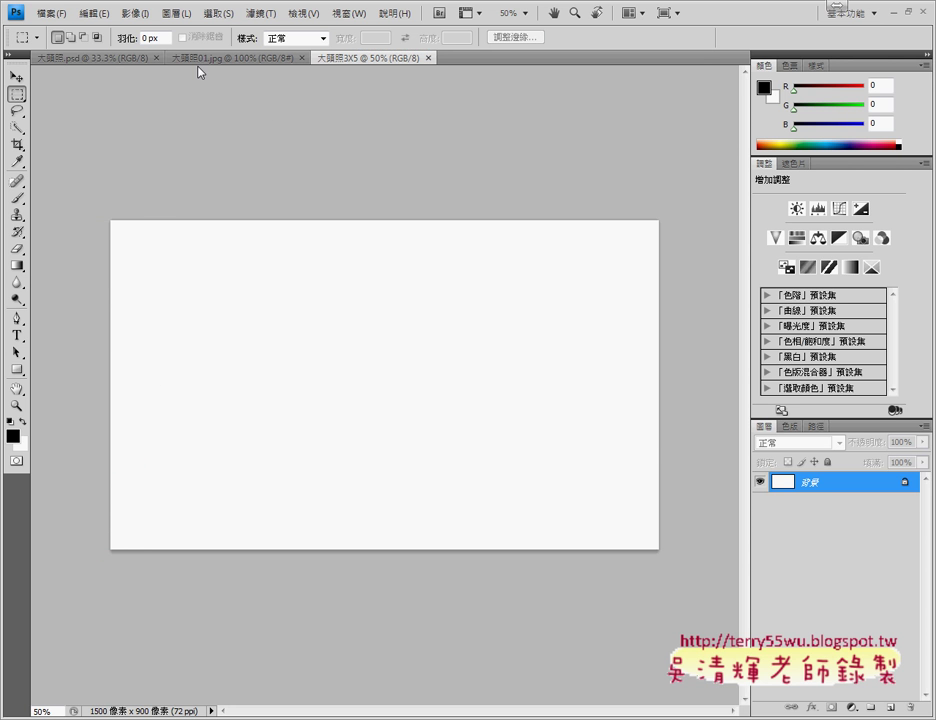
# Resize 大頭照01.jpg to 300 px height with proportions constrained, giving 252×300 px.
pyautogui.click(200, 59)
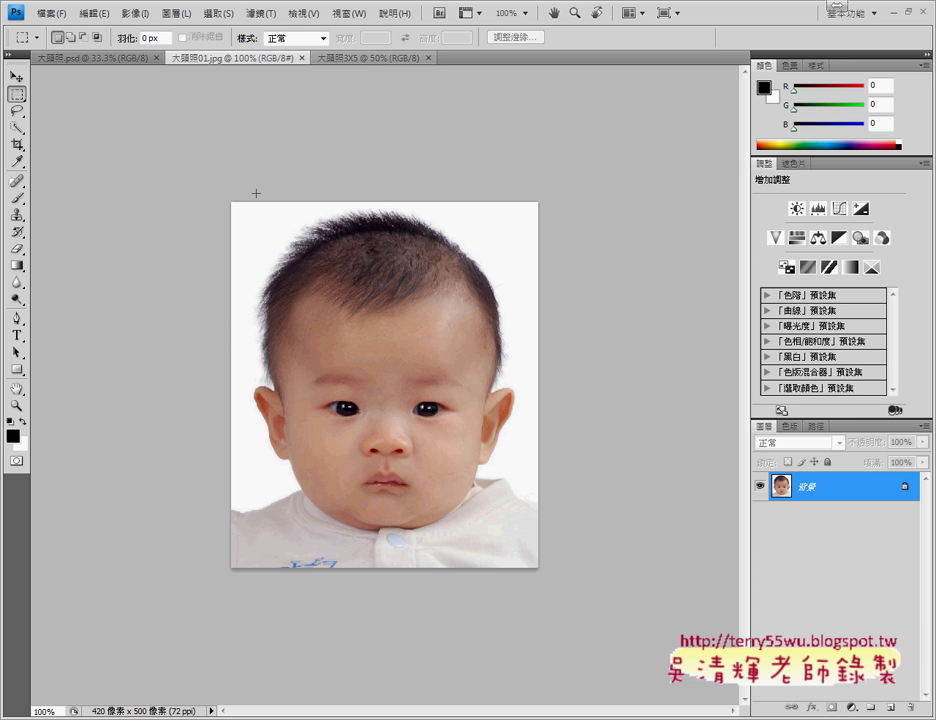
pyautogui.click(135, 14)
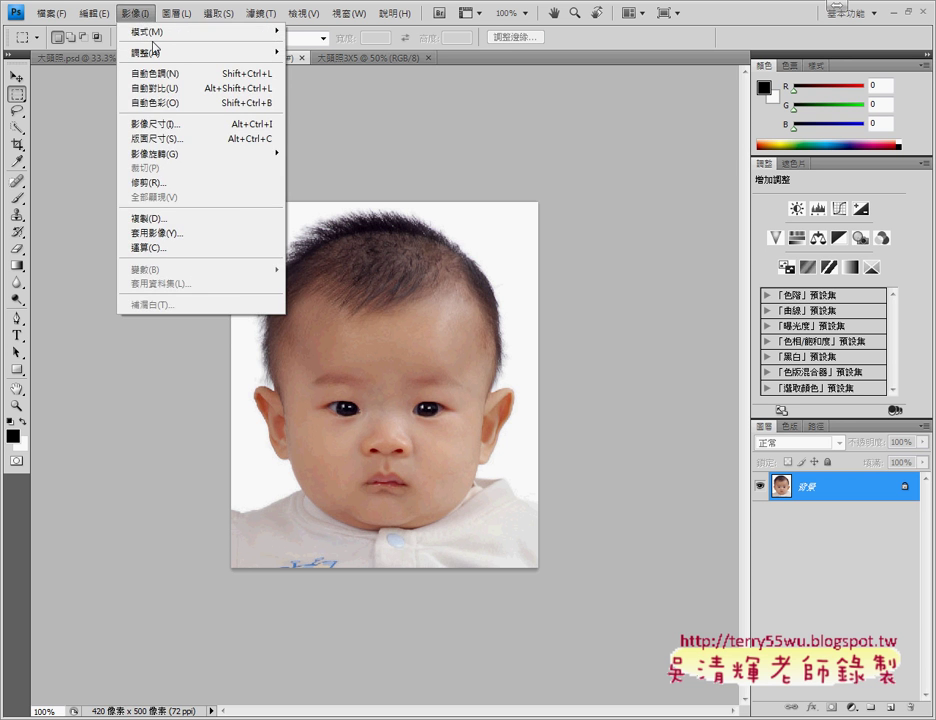
pyautogui.click(155, 124)
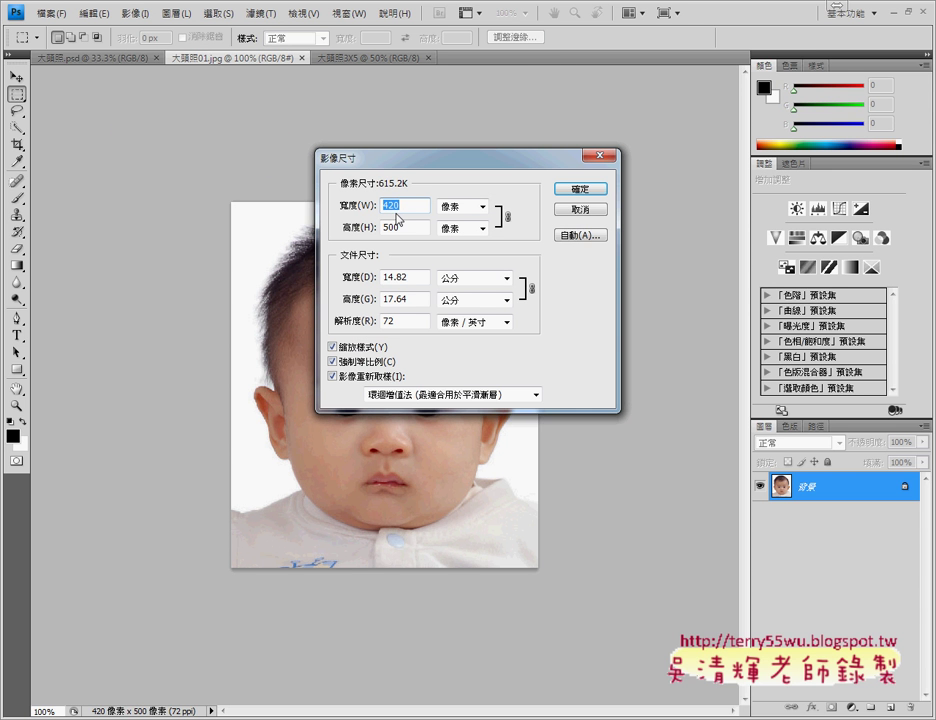
pyautogui.press('Tab')
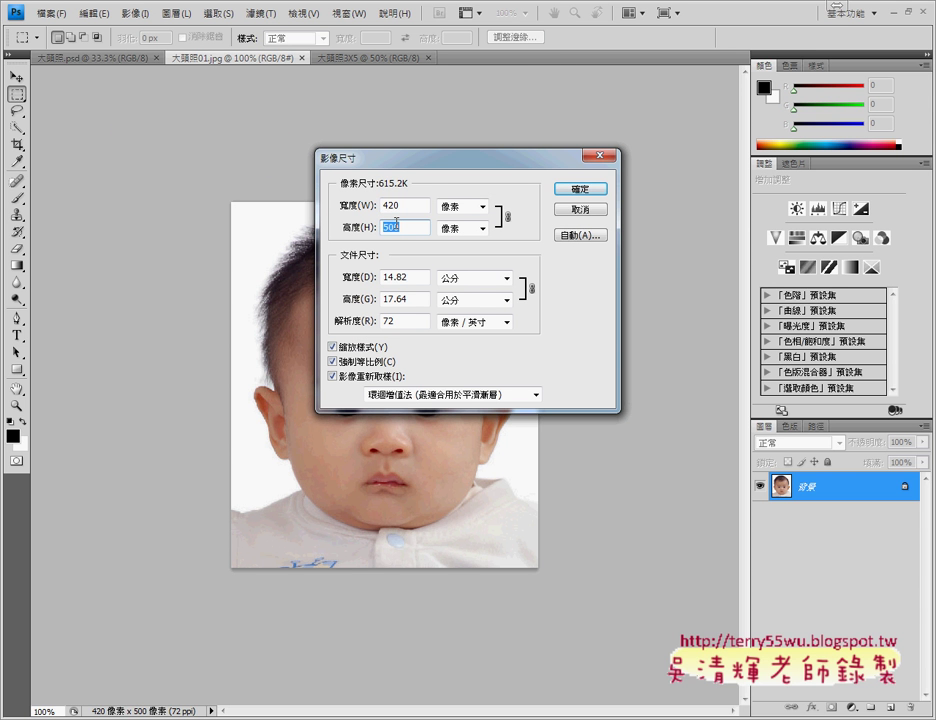
pyautogui.write('300')
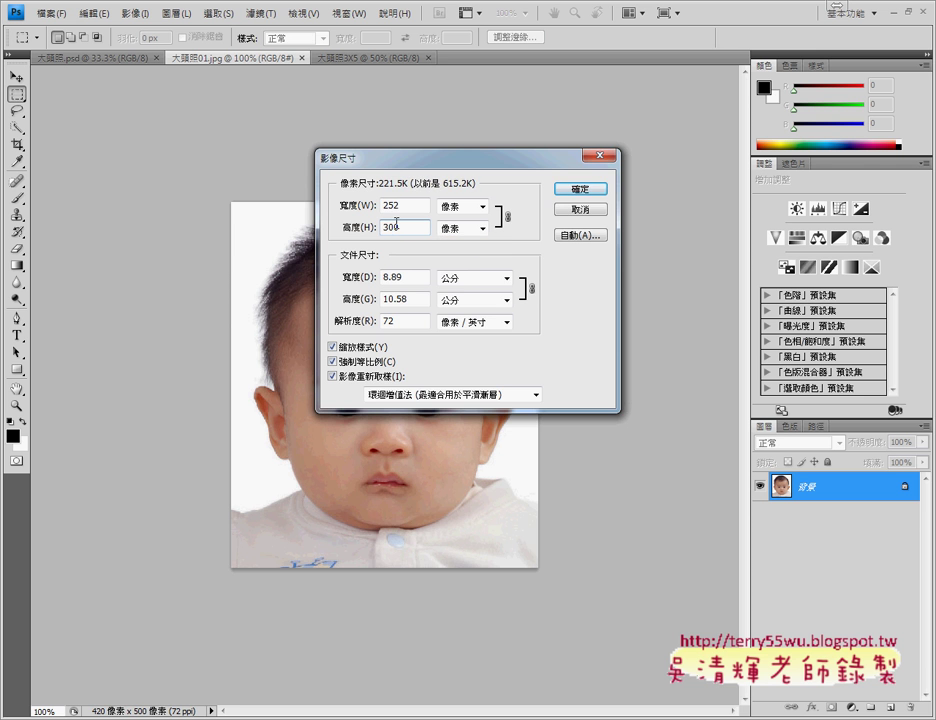
pyautogui.click(567, 188)
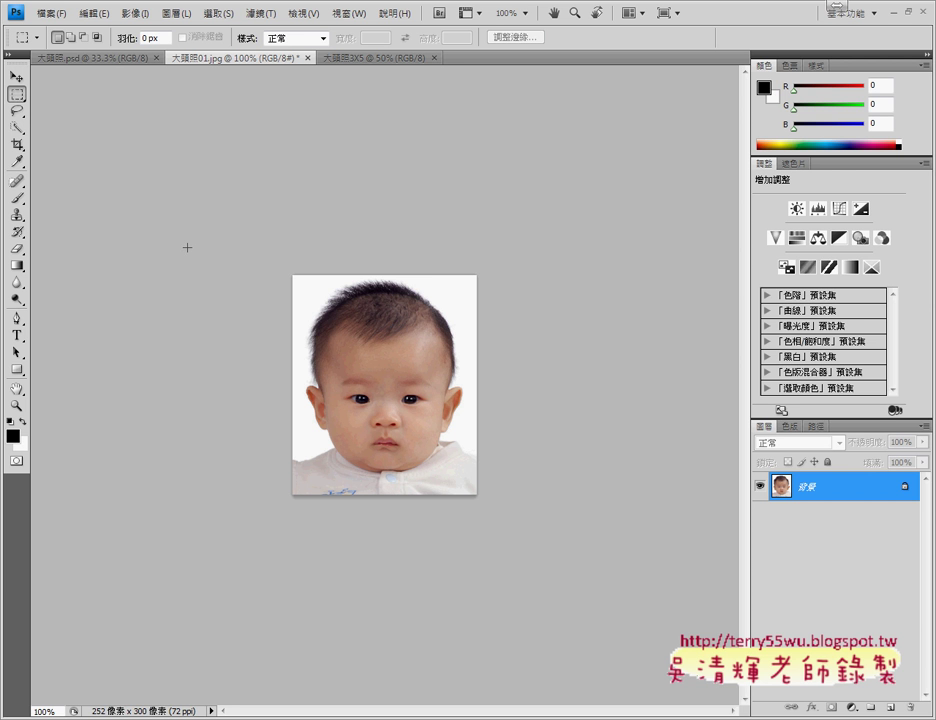
pyautogui.click(17, 146)
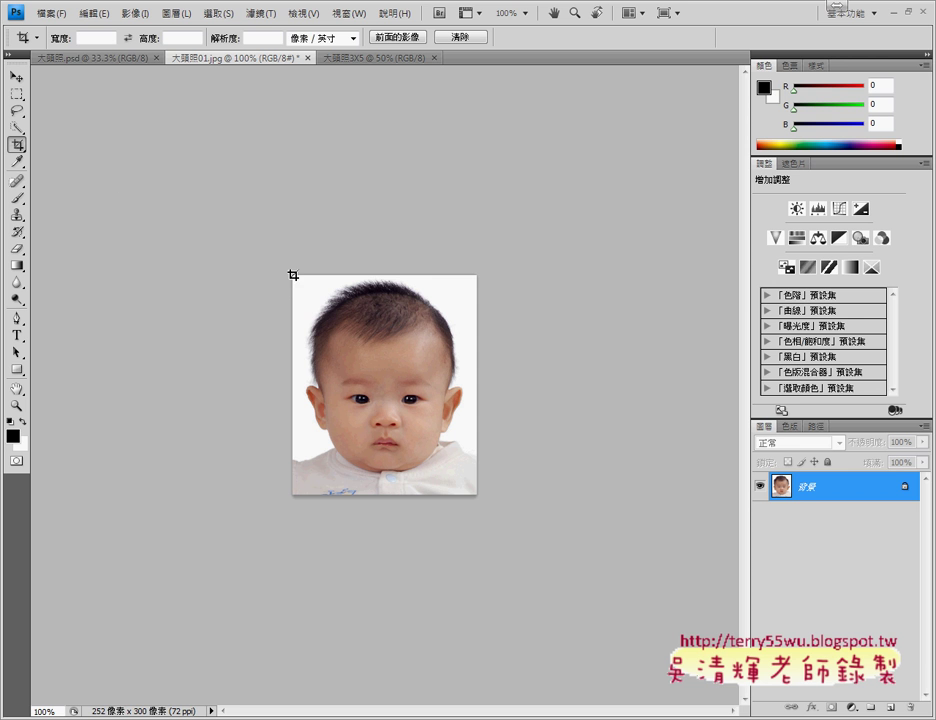
pyautogui.moveTo(297, 276)
pyautogui.mouseDown()
pyautogui.moveTo(340, 426)
pyautogui.moveTo(470, 495)
pyautogui.mouseUp()
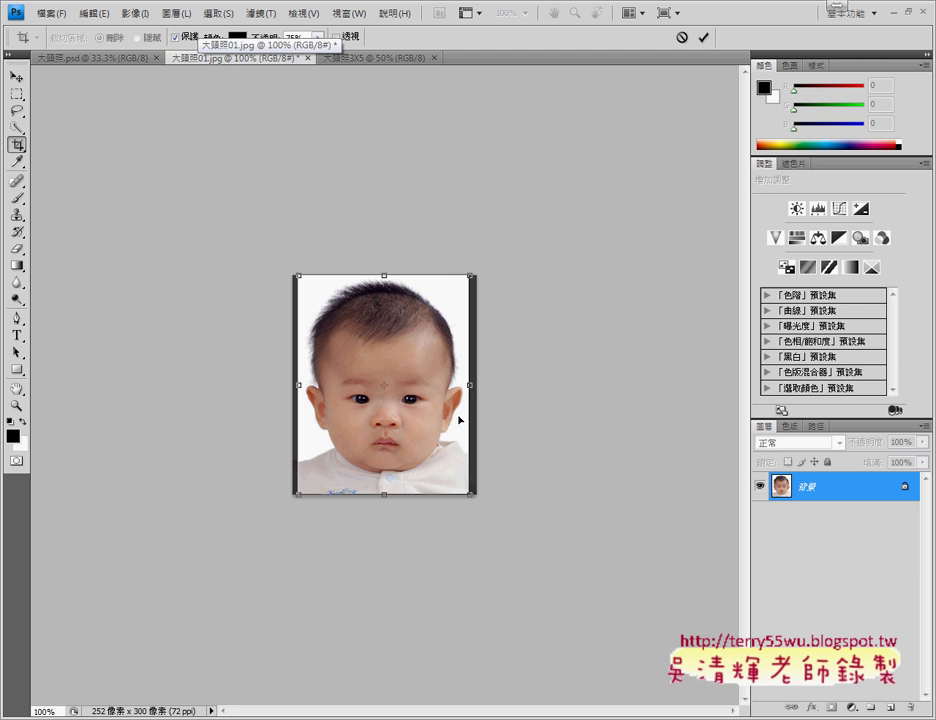
pyautogui.moveTo(472, 384); pyautogui.dragTo(470, 386)
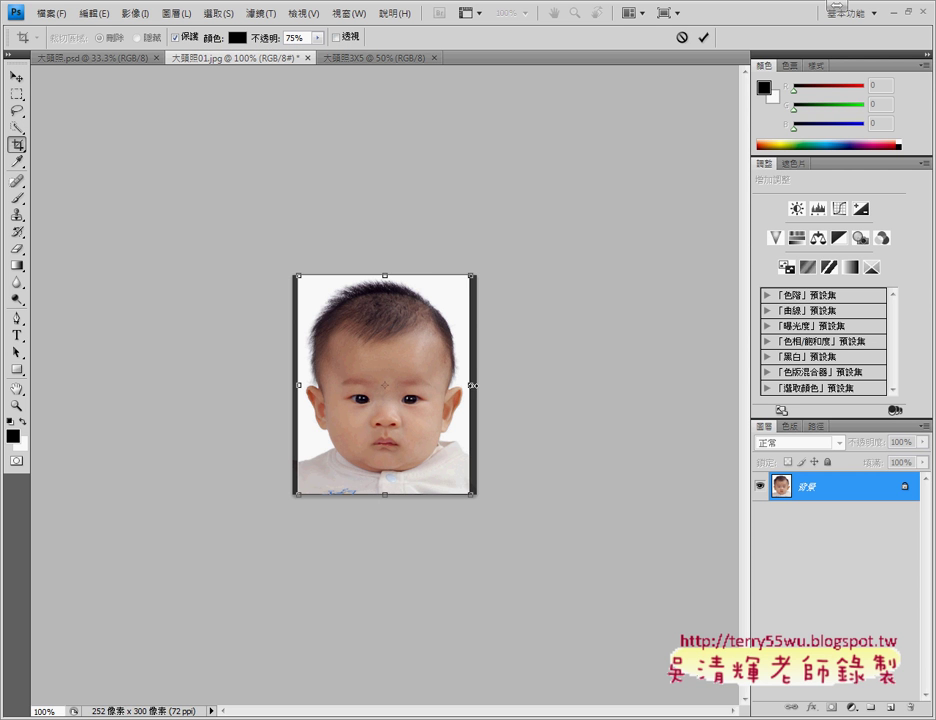
pyautogui.click(704, 37)
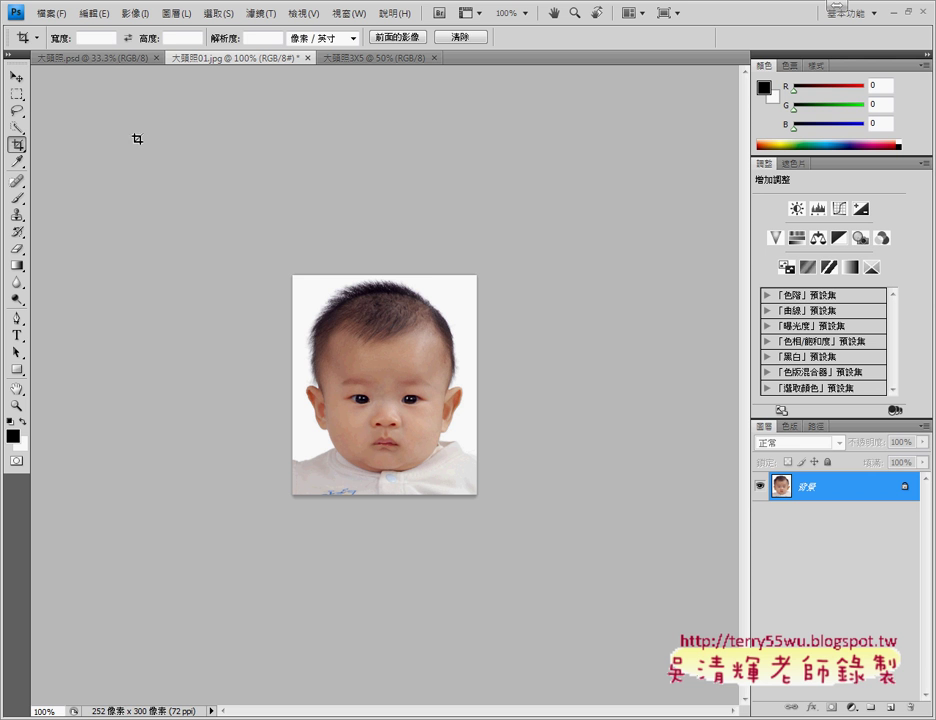
pyautogui.click(18, 95)
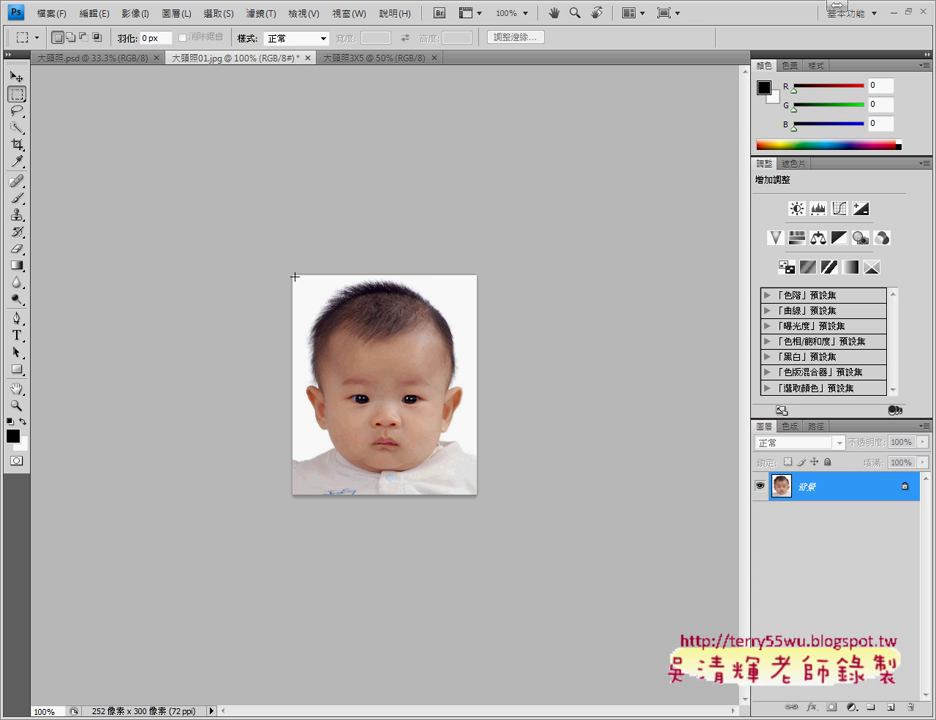
# Select the whole baby photo, choose the Crop tool, and deselect the selection.
pyautogui.moveTo(296, 274); pyautogui.dragTo(472, 504)
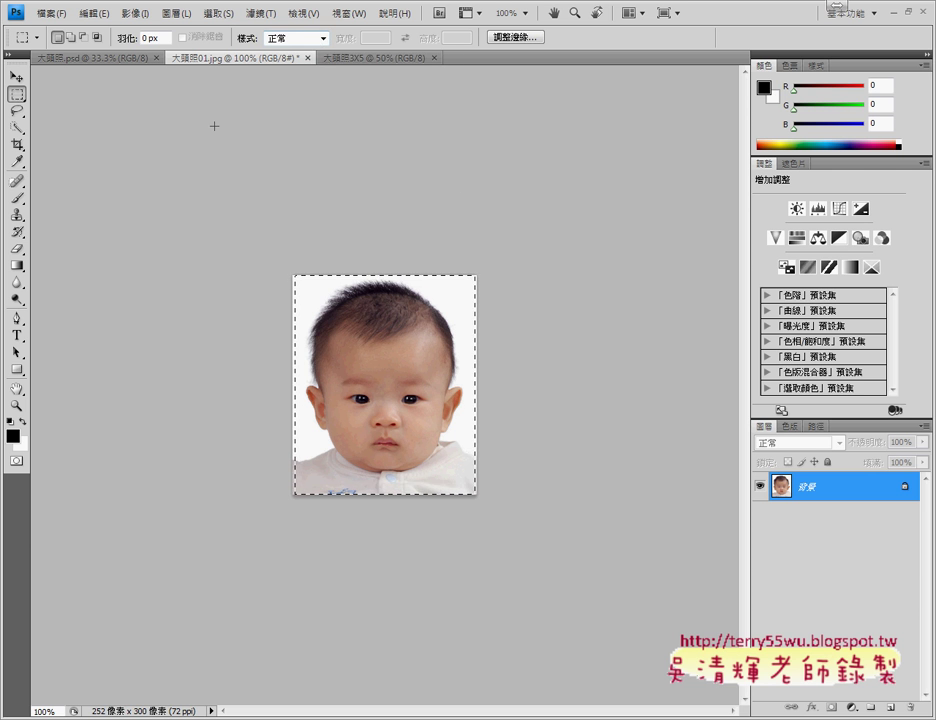
pyautogui.click(18, 145)
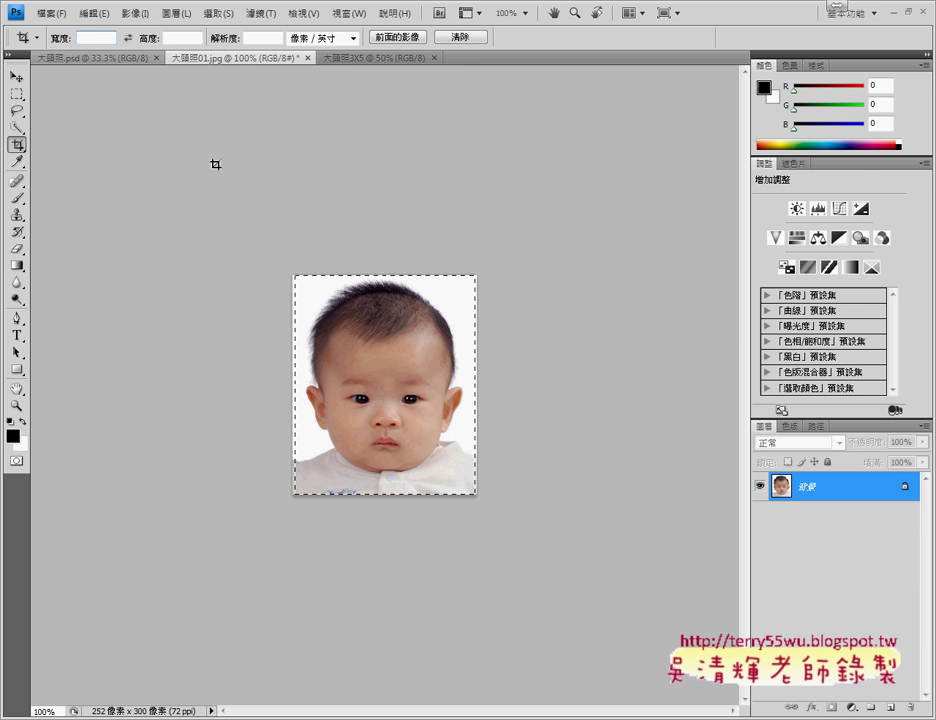
pyautogui.click(211, 18)
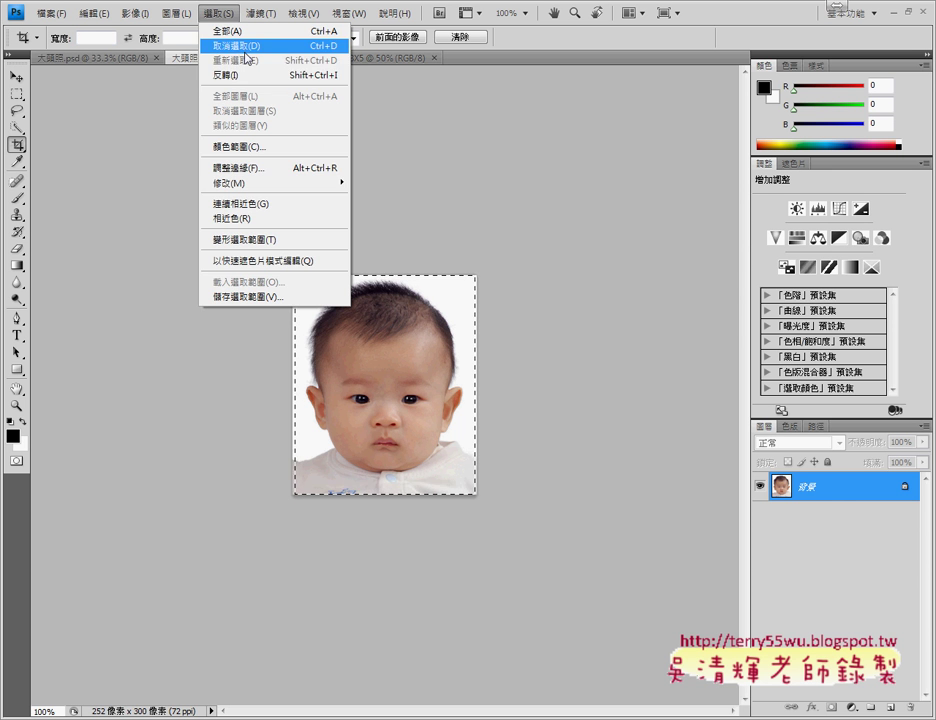
pyautogui.click(242, 72)
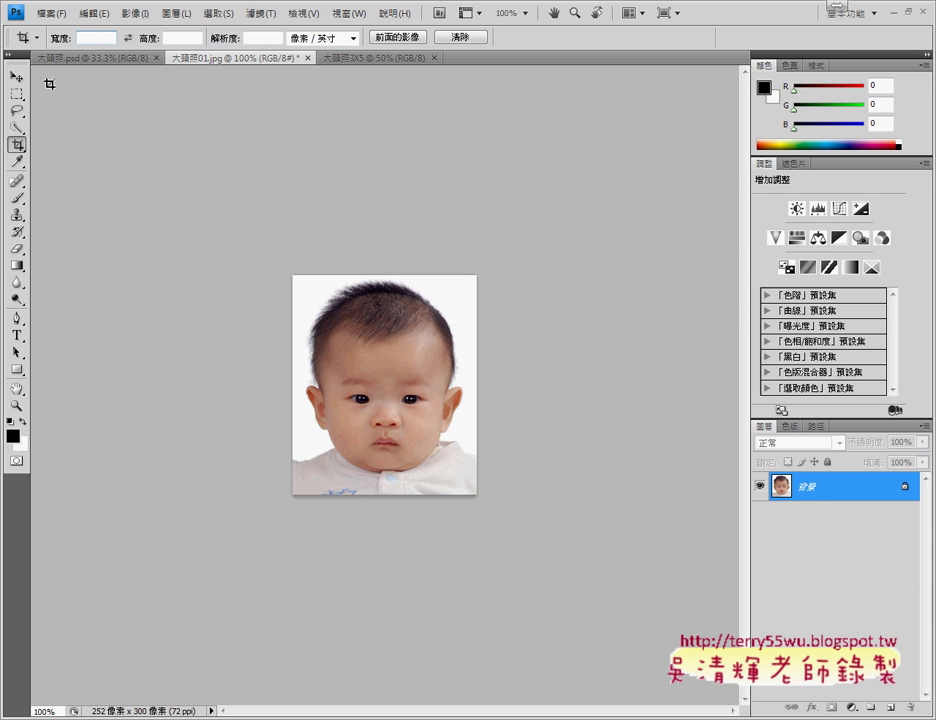
# Crop the photo at a fixed 250 × 300 px, positioning the box over the face.
pyautogui.click(87, 35)
pyautogui.write('25')
pyautogui.write('0')
pyautogui.click(187, 40)
pyautogui.write('3')
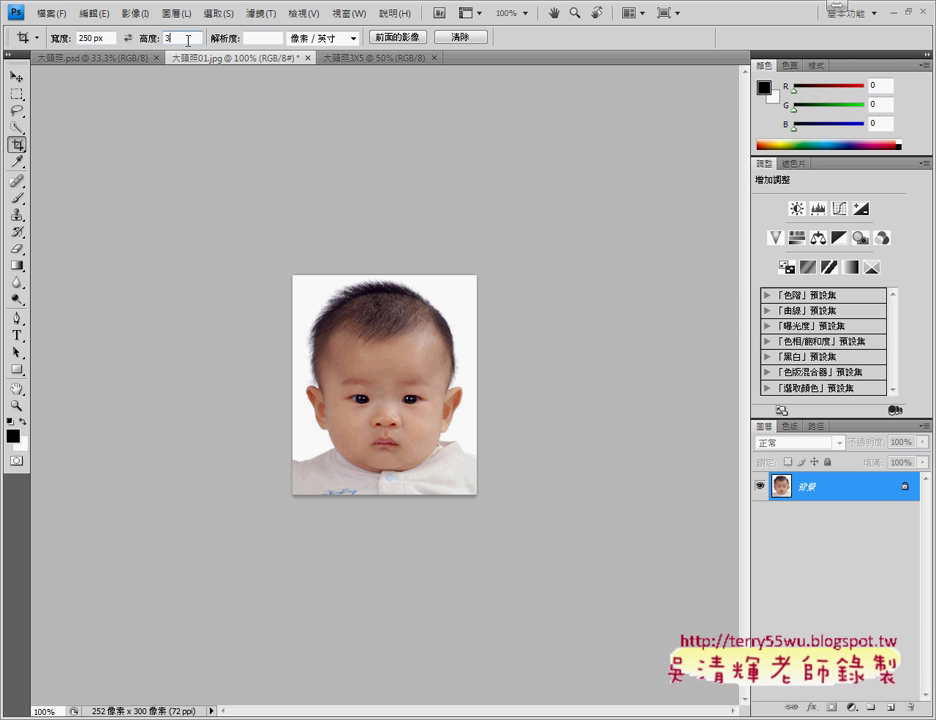
pyautogui.write('00')
pyautogui.moveTo(299, 279); pyautogui.dragTo(479, 538)
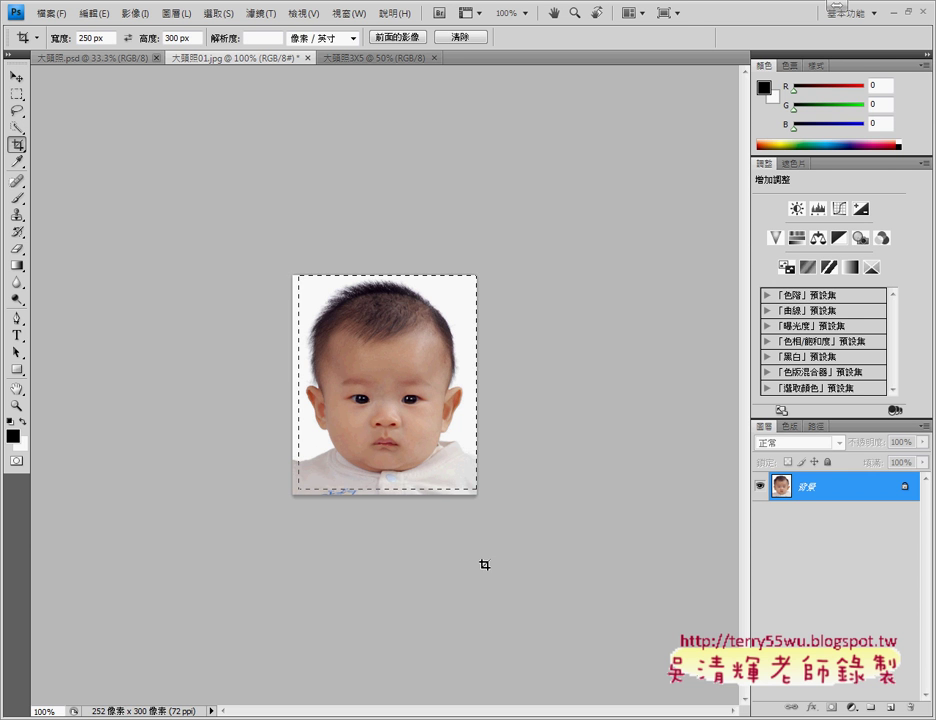
pyautogui.moveTo(479, 538); pyautogui.dragTo(483, 564)
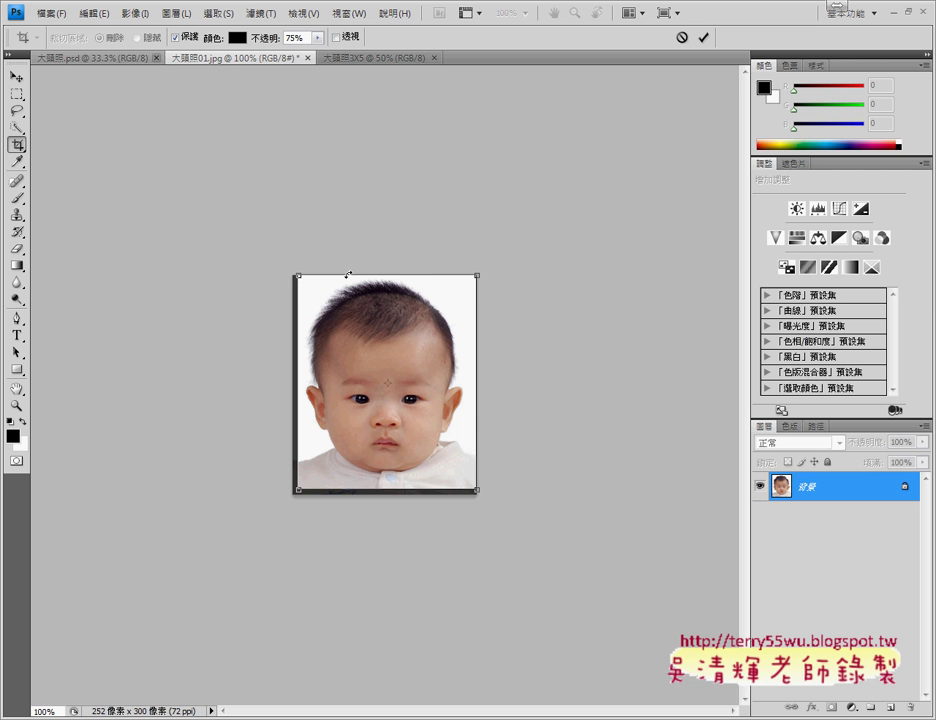
pyautogui.moveTo(434, 298); pyautogui.dragTo(451, 290)
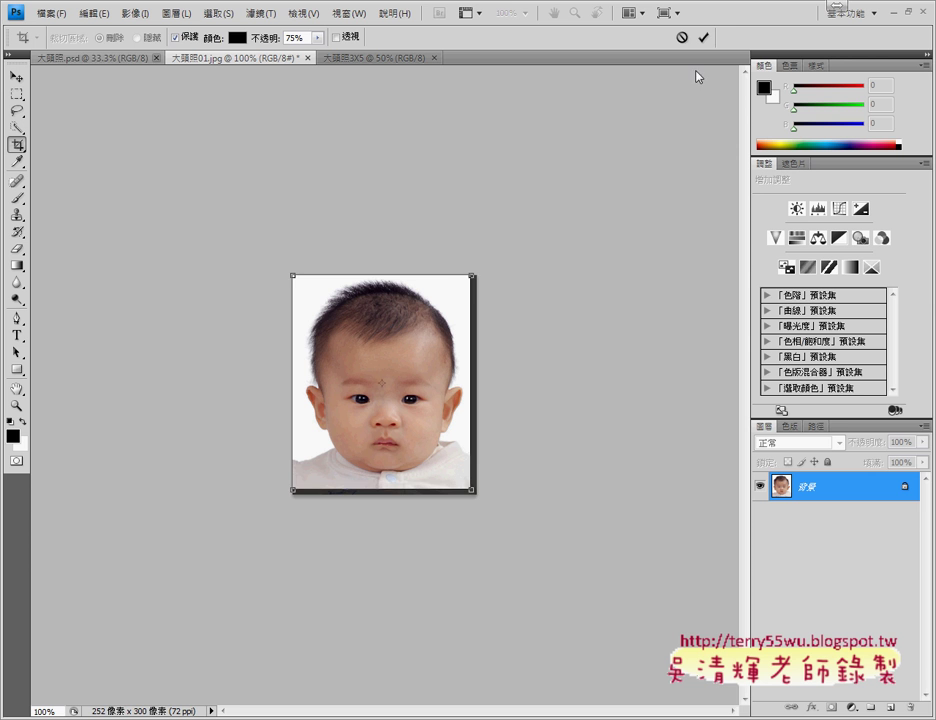
pyautogui.click(704, 37)
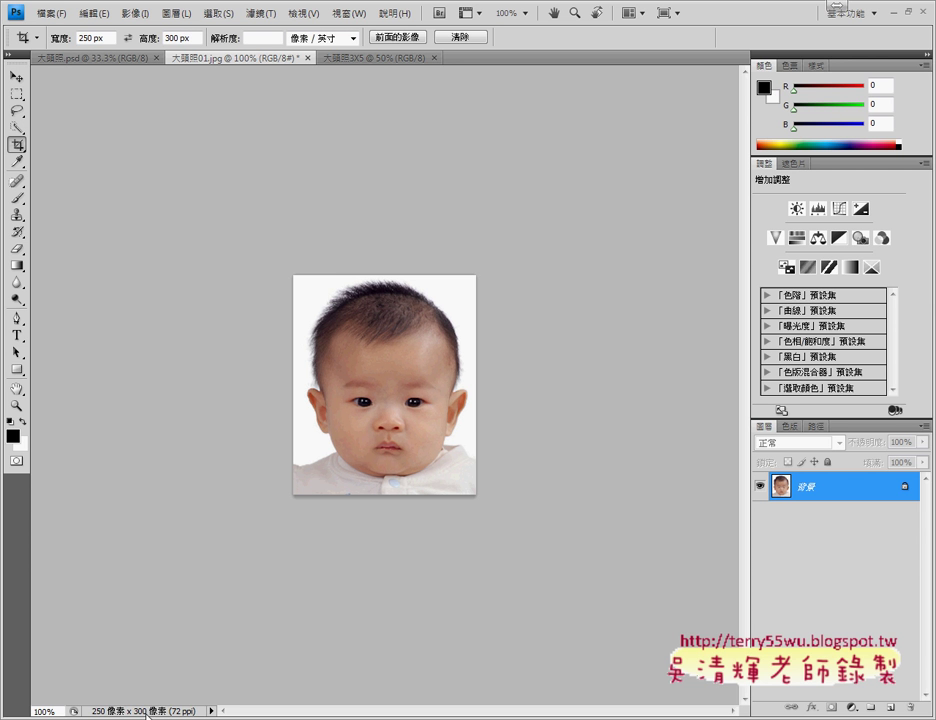
# Define the cropped headshot as a pattern named 大頭照01.jpg.
pyautogui.click(92, 13)
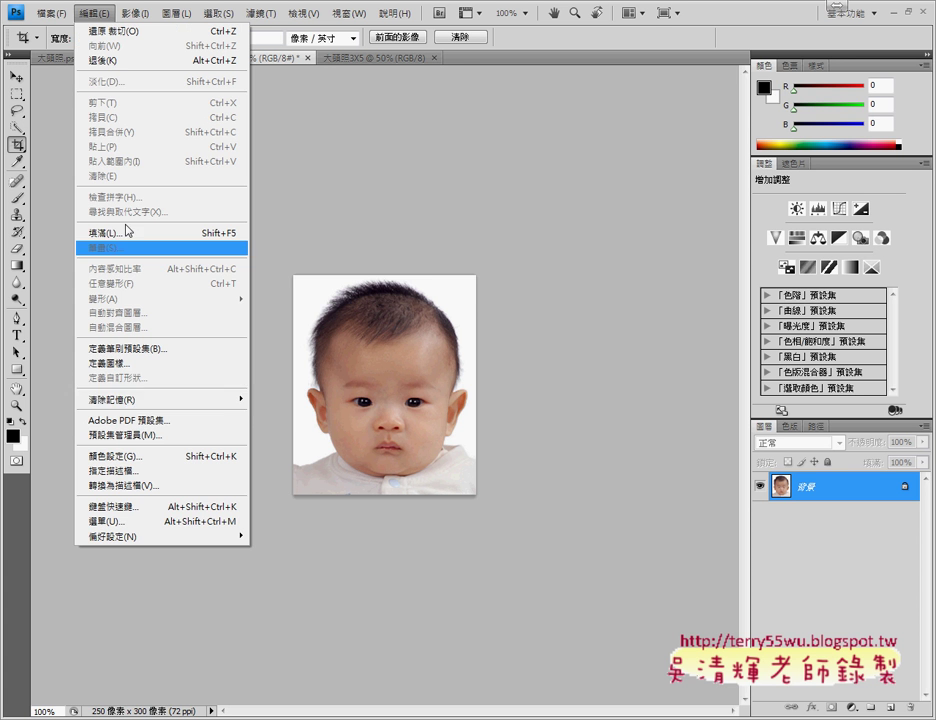
pyautogui.click(150, 364)
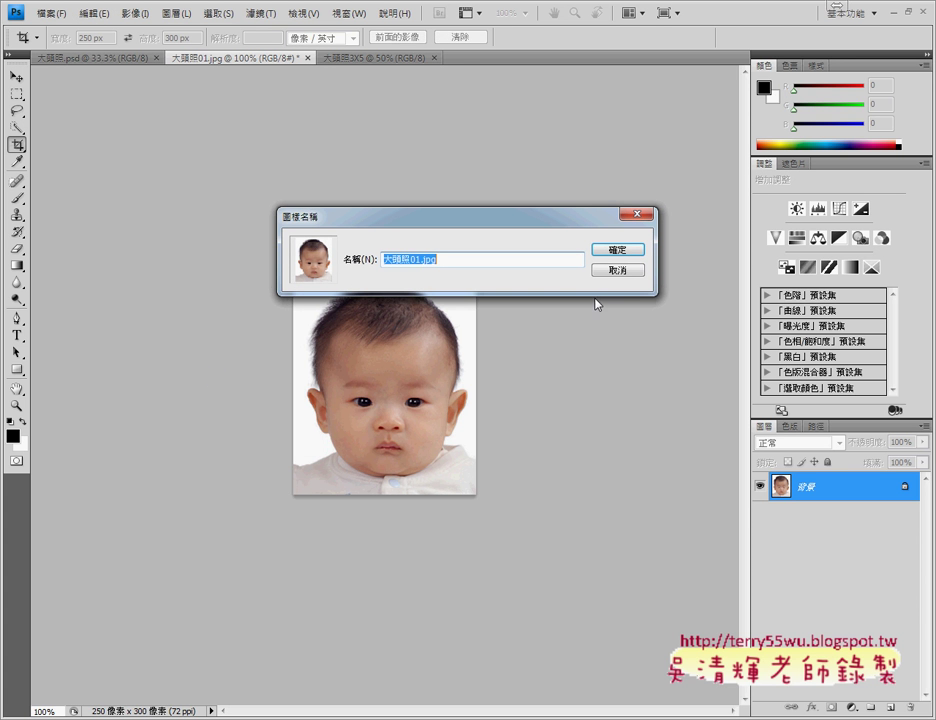
pyautogui.click(621, 250)
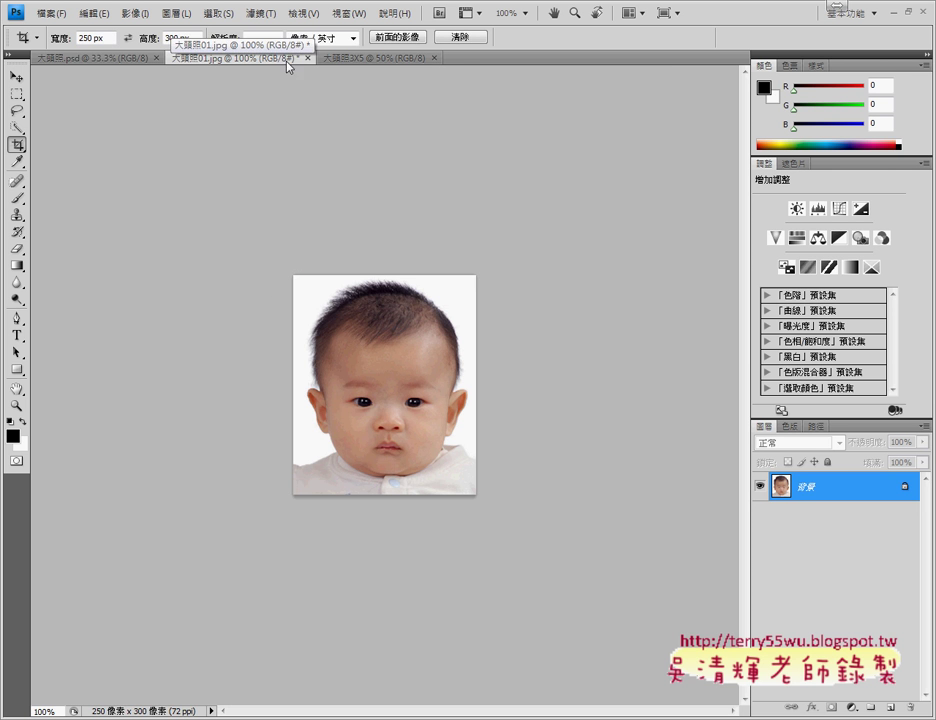
# Fill the 大頭照3X5 canvas with the baby headshot pattern, tiling it six by three.
pyautogui.click(356, 57)
pyautogui.click(94, 13)
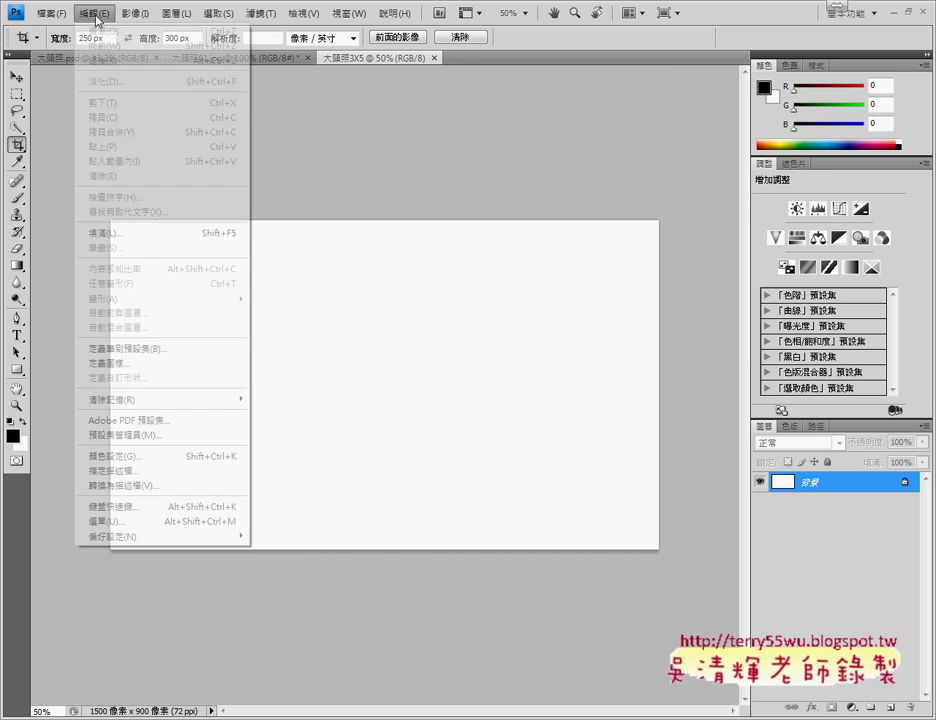
pyautogui.click(128, 241)
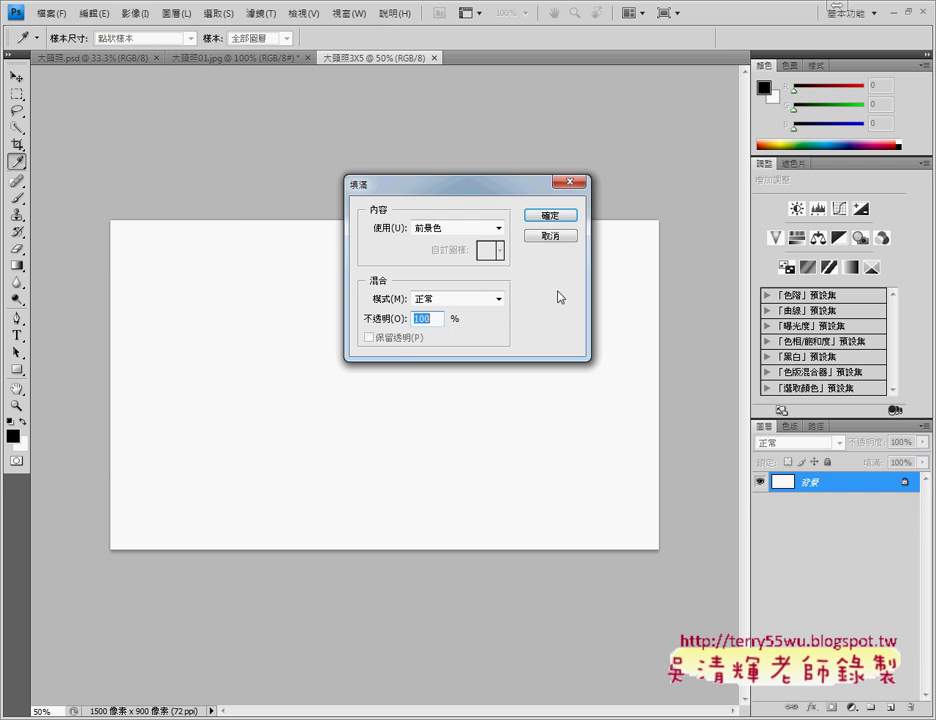
pyautogui.click(497, 228)
pyautogui.click(470, 289)
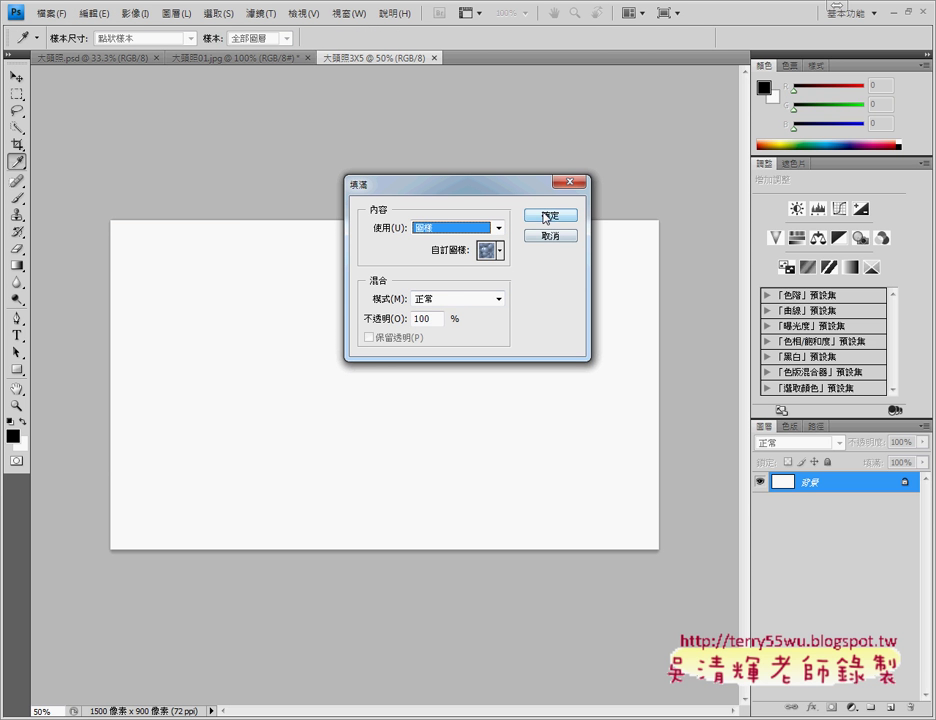
pyautogui.click(500, 250)
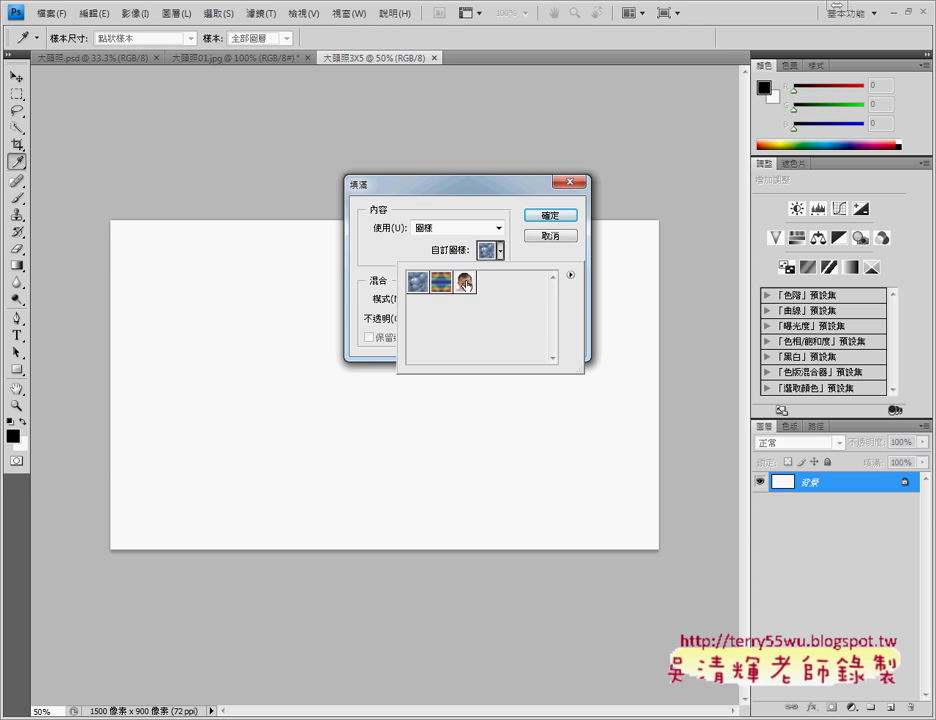
pyautogui.click(465, 282)
pyautogui.click(560, 214)
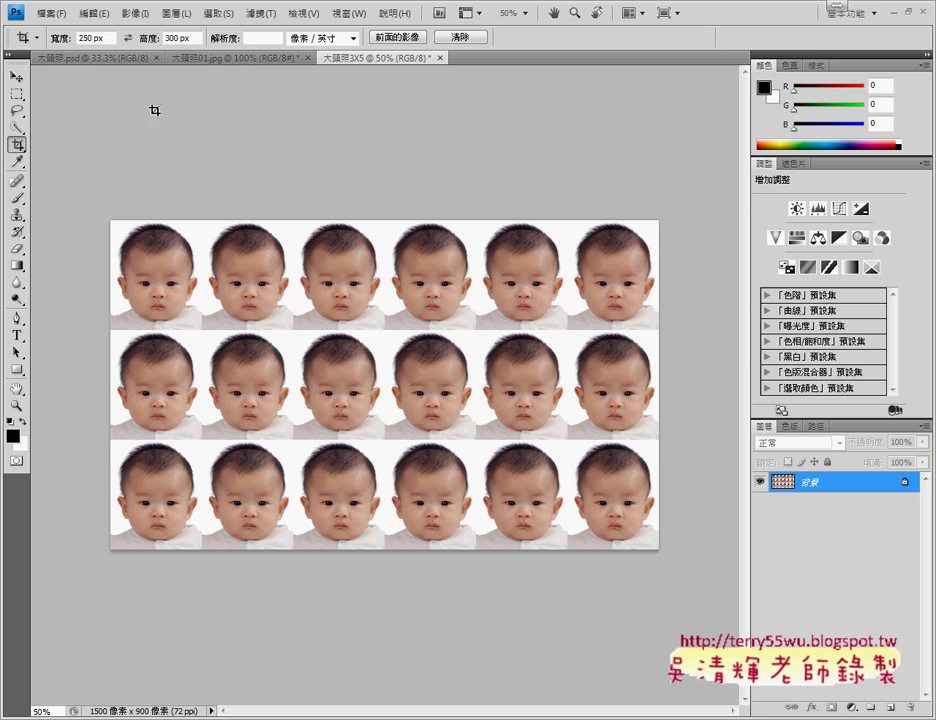
pyautogui.click(61, 16)
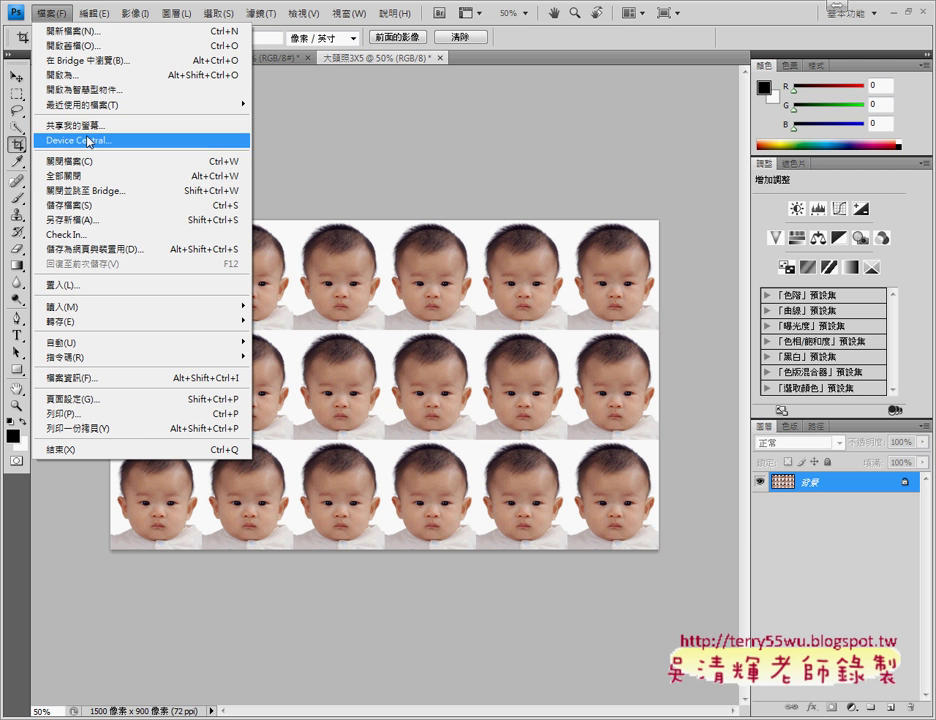
# Save the canvas to the Desktop as JPEG 大頭照3X5.jpg at quality 8.
pyautogui.click(89, 219)
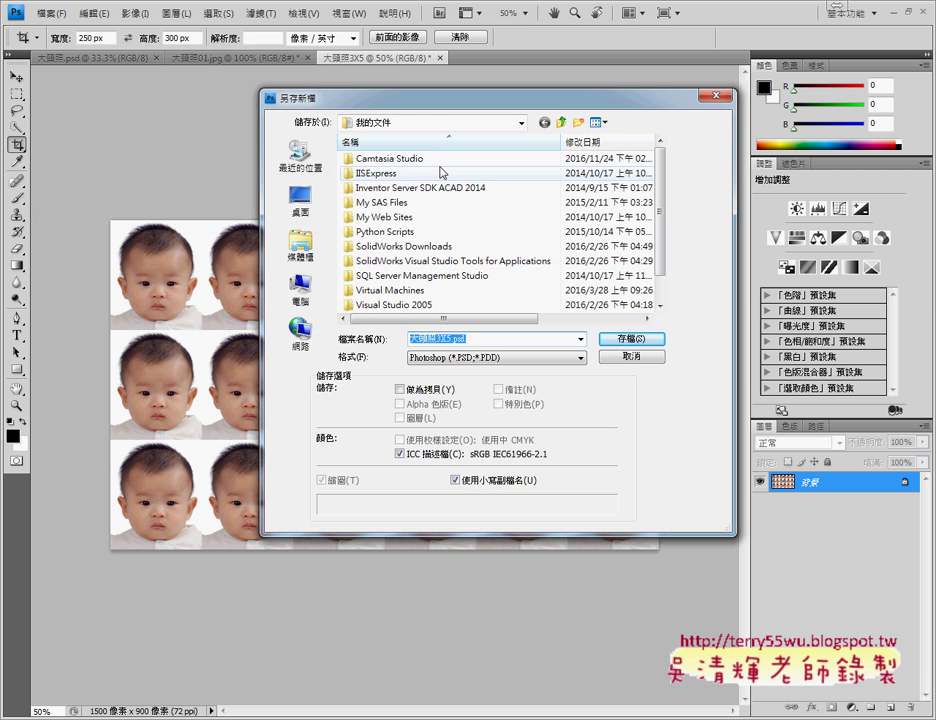
pyautogui.click(299, 200)
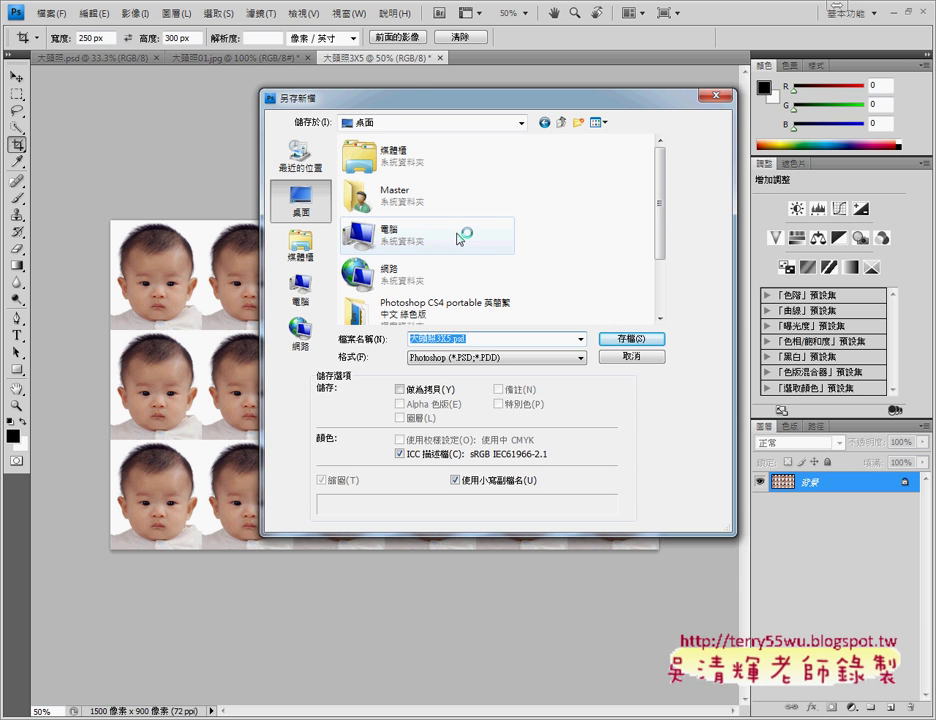
pyautogui.moveTo(660, 229); pyautogui.dragTo(645, 314)
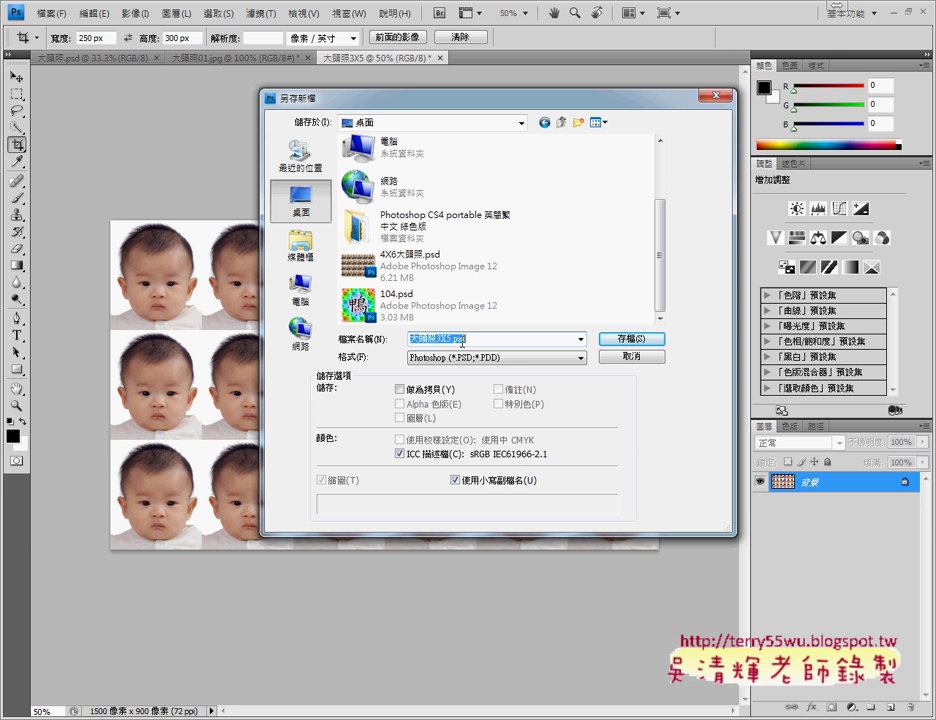
pyautogui.click(469, 359)
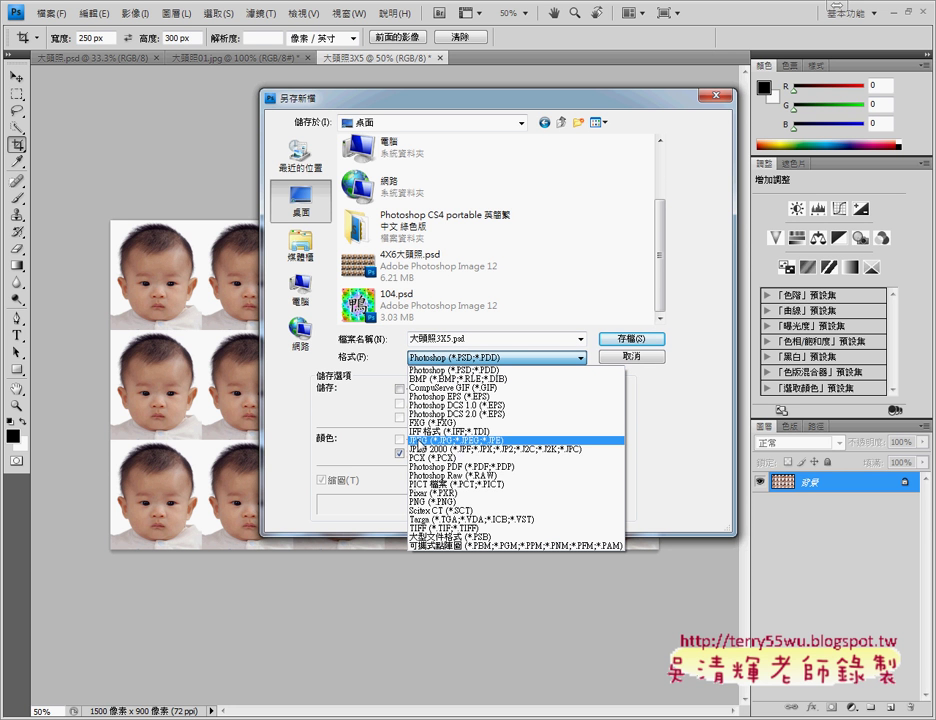
pyautogui.click(425, 440)
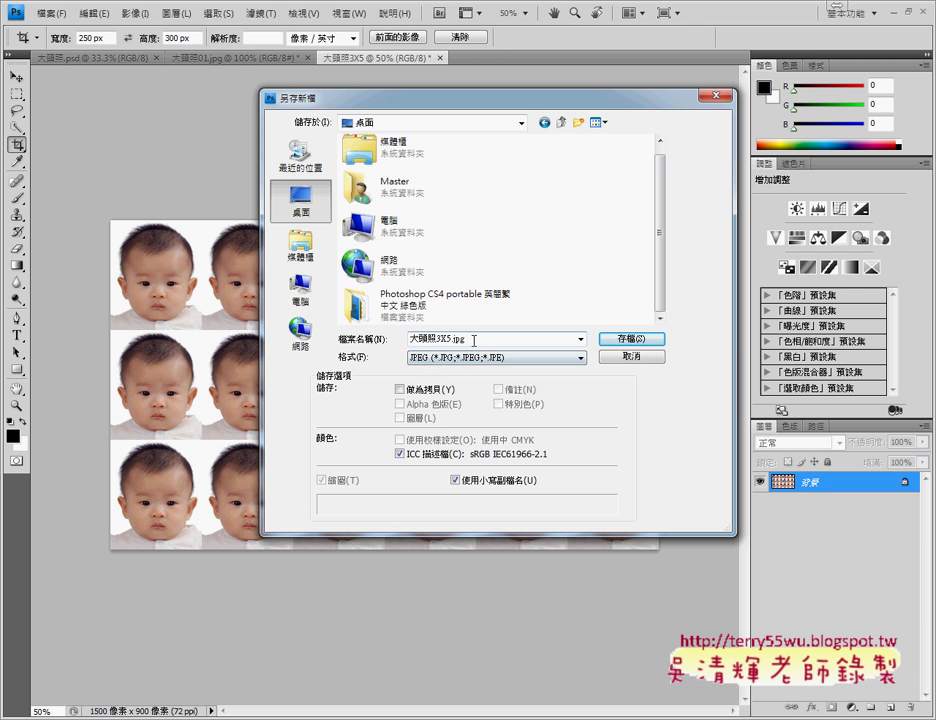
pyautogui.click(474, 340)
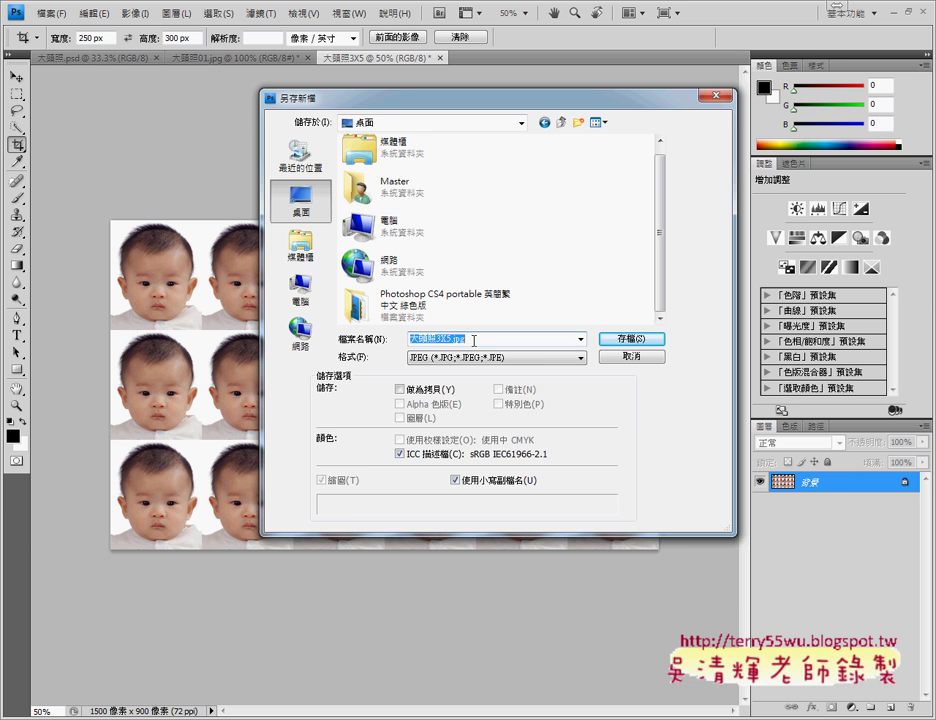
pyautogui.click(628, 339)
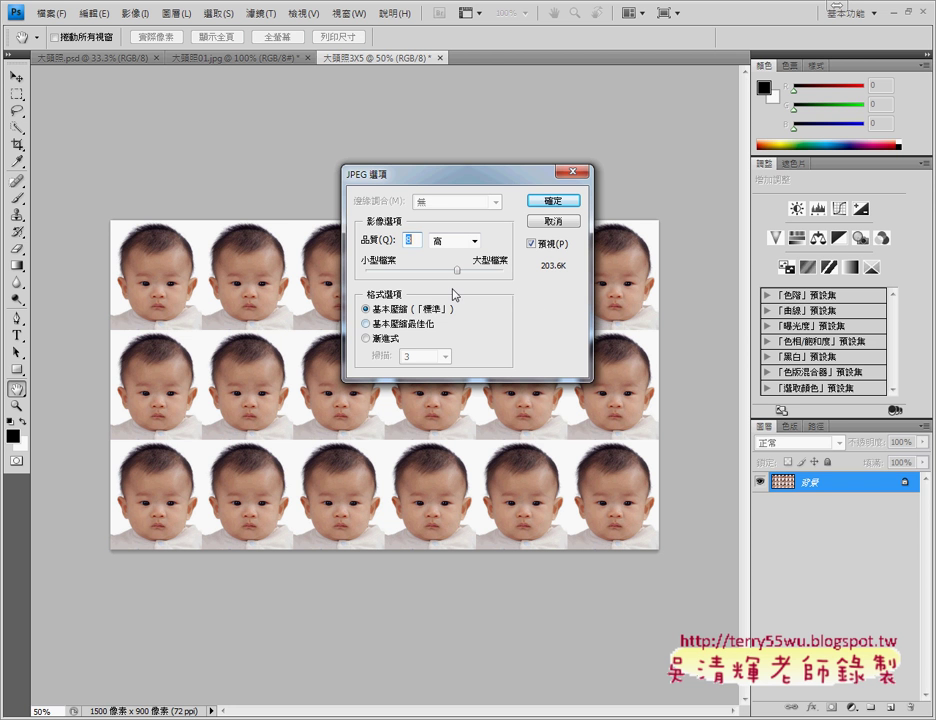
pyautogui.click(552, 201)
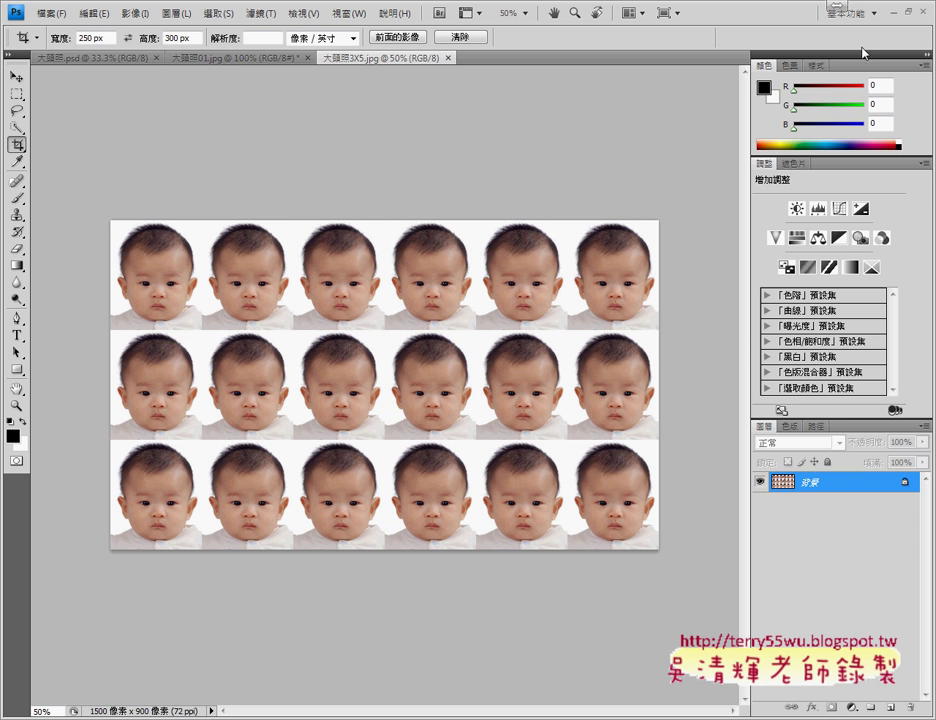
pyautogui.click(893, 12)
# Show the Desktop folder in Explorer, maximized, and open 大頭照3X5.jpg.
pyautogui.click(838, 14)
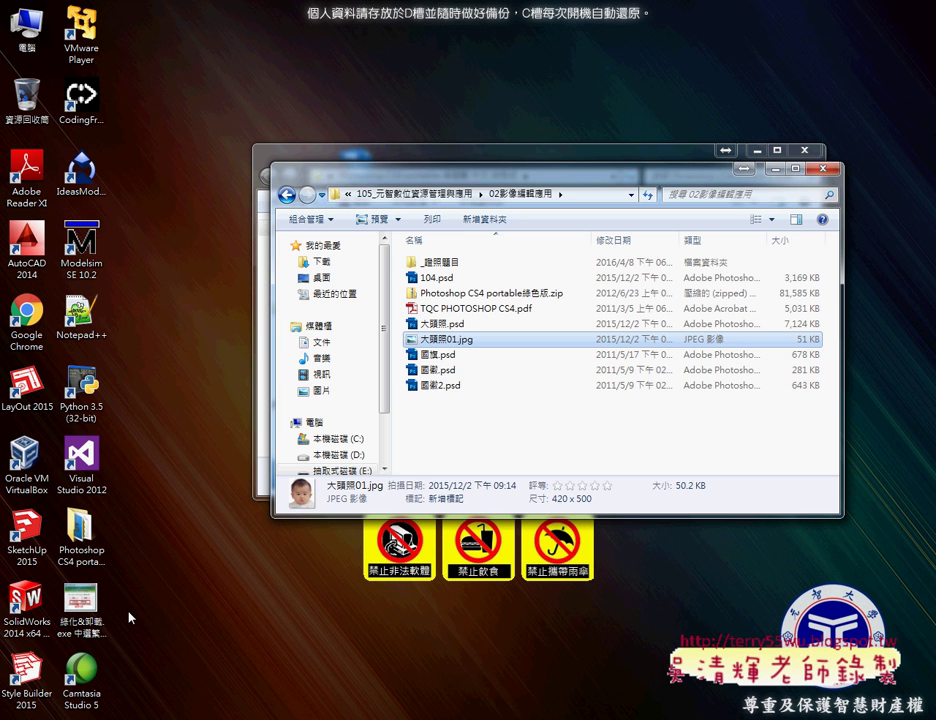
pyautogui.moveTo(365, 152)
pyautogui.mouseDown()
pyautogui.moveTo(524, 153)
pyautogui.moveTo(455, 354)
pyautogui.moveTo(319, 172)
pyautogui.moveTo(286, 163)
pyautogui.mouseUp()
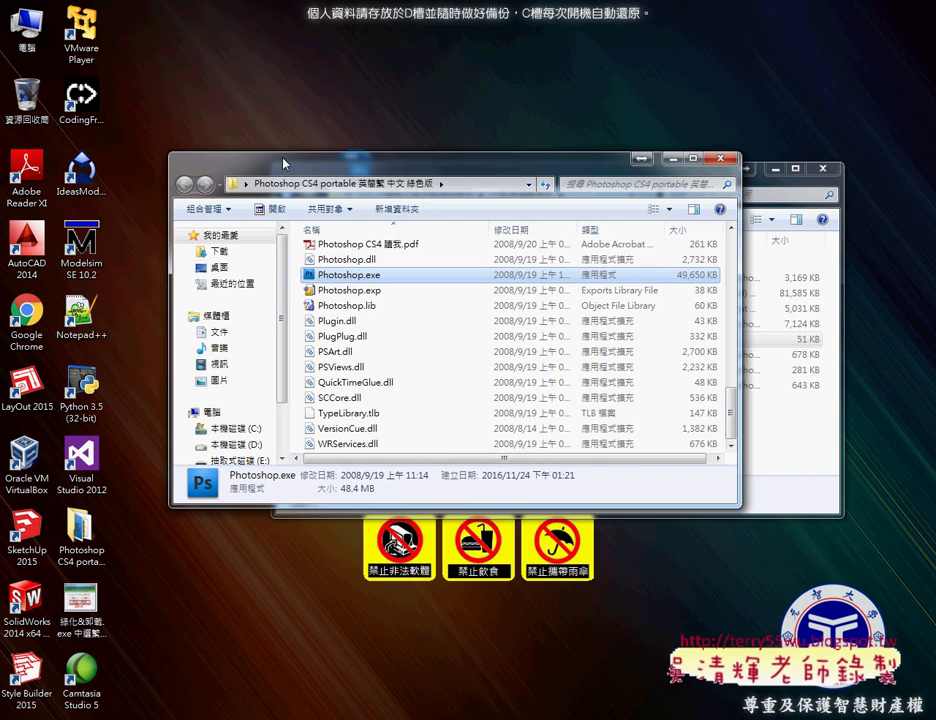
pyautogui.click(219, 267)
pyautogui.doubleClick(450, 158)
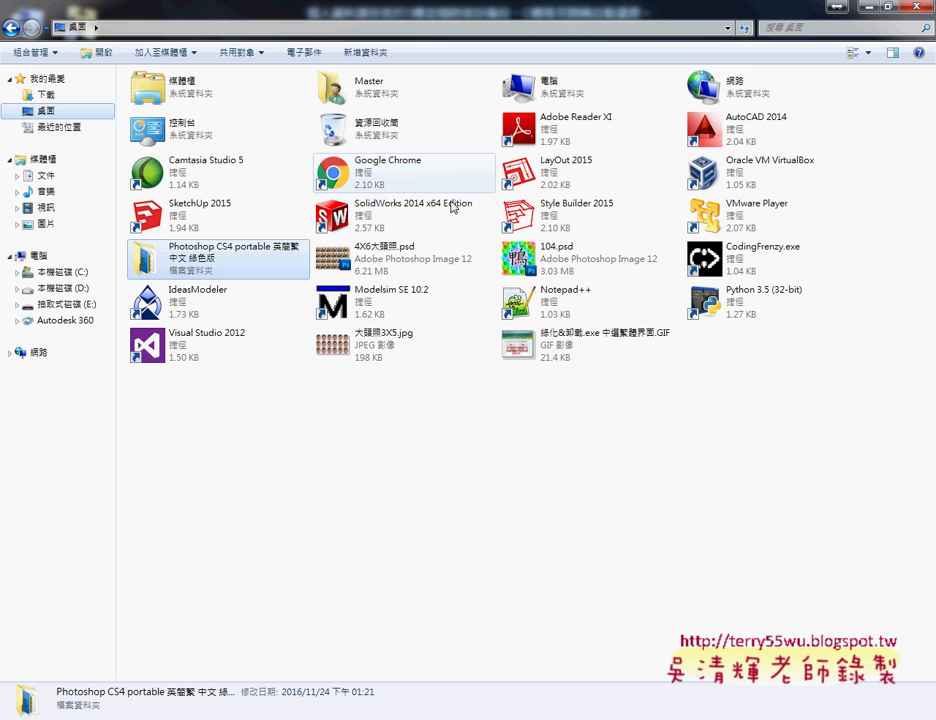
pyautogui.doubleClick(372, 349)
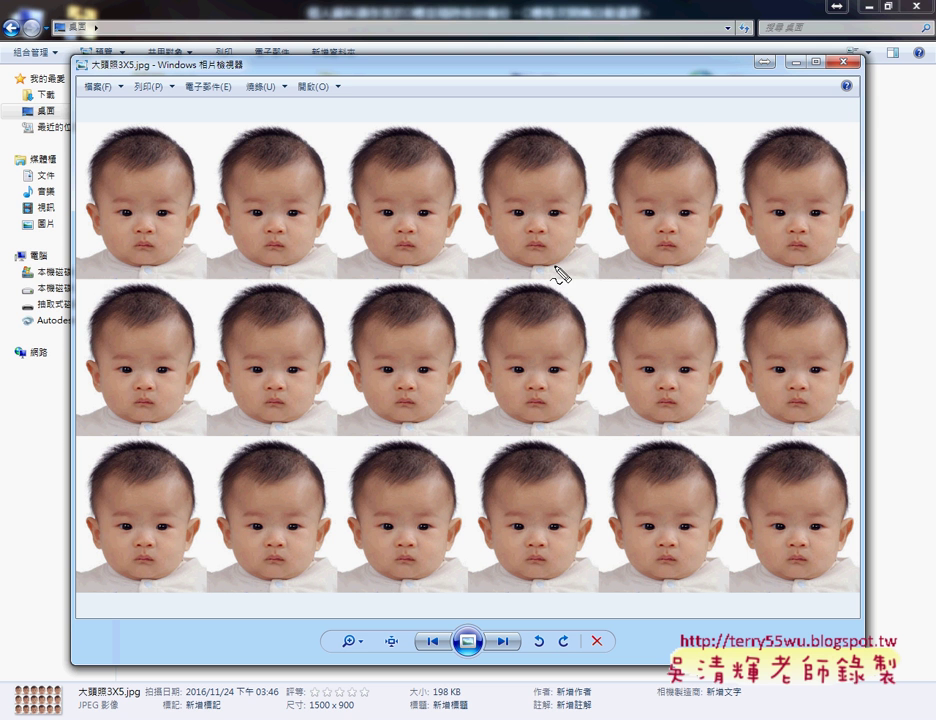
# Draw red marks around the headshot sheet's corners and jot 3 beside the rows.
pyautogui.moveTo(96, 111); pyautogui.dragTo(142, 82)
pyautogui.moveTo(822, 85); pyautogui.dragTo(850, 108)
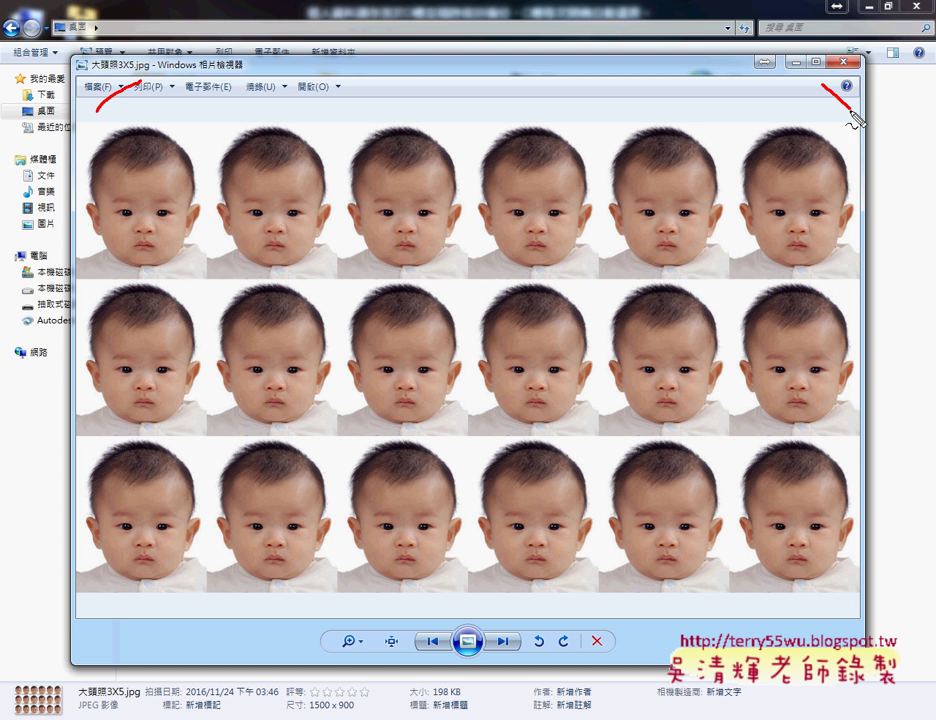
pyautogui.moveTo(336, 51)
pyautogui.mouseDown()
pyautogui.moveTo(346, 100)
pyautogui.moveTo(391, 70)
pyautogui.mouseUp()
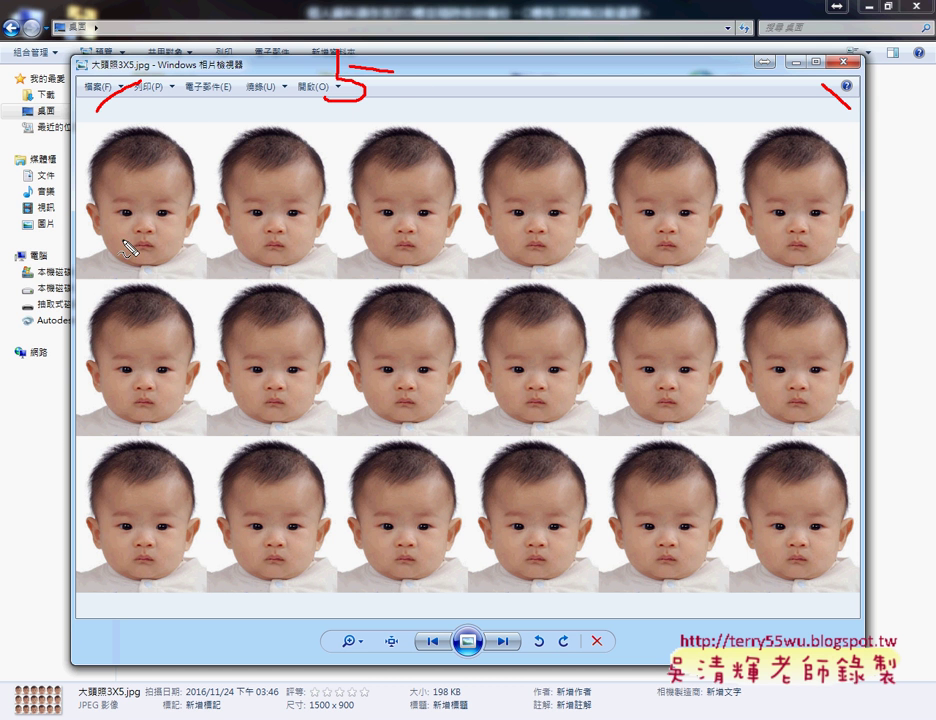
pyautogui.moveTo(72, 130); pyautogui.dragTo(40, 157)
pyautogui.moveTo(47, 545); pyautogui.dragTo(90, 604)
pyautogui.moveTo(35, 324)
pyautogui.mouseDown()
pyautogui.moveTo(66, 373)
pyautogui.moveTo(36, 377)
pyautogui.mouseUp()
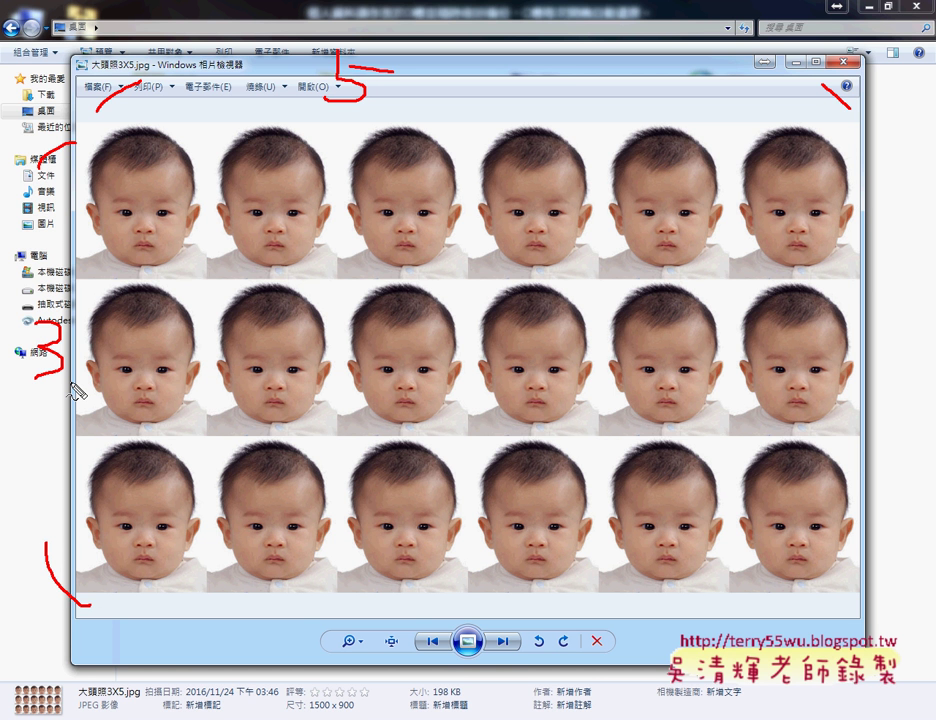